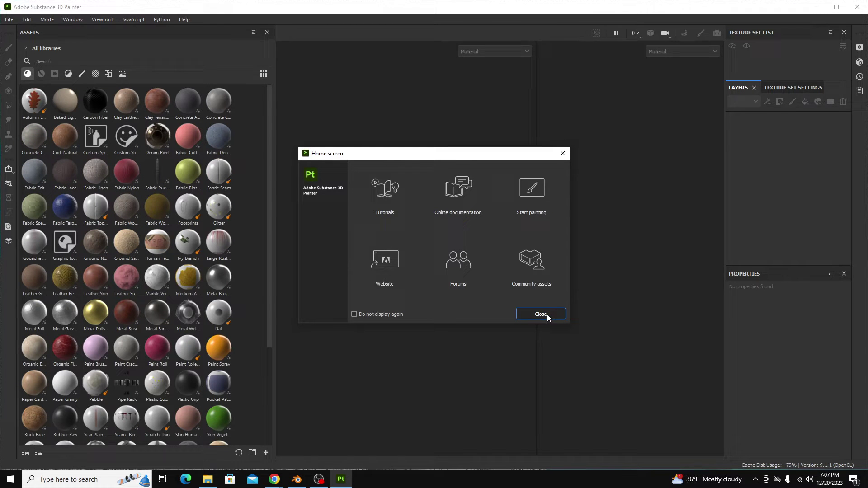
Start a new project with a 4096 document resolution and load Mech Hand.fbx from Downloads as its mesh.
{"action": "left_click", "coordinate": [541, 313]}
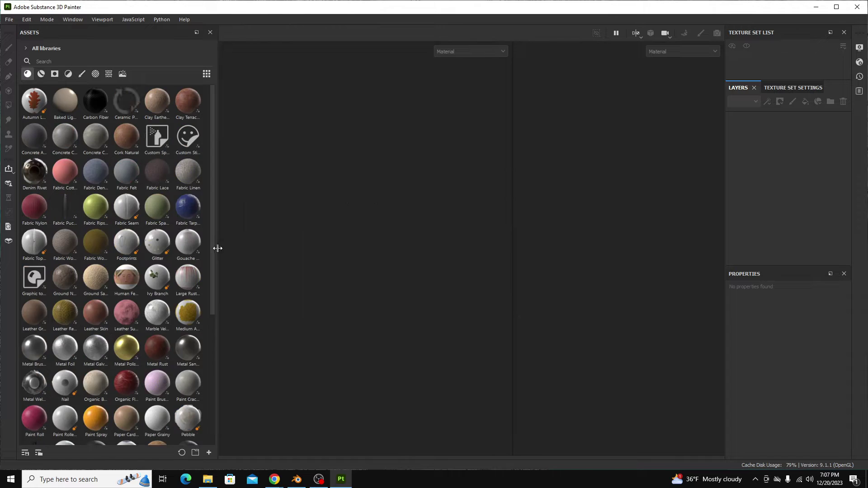
{"action": "left_click", "coordinate": [8, 20]}
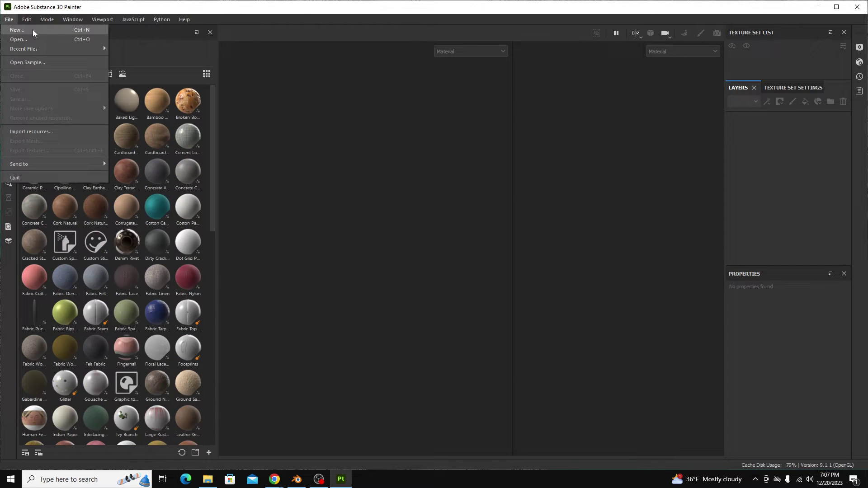
{"action": "left_click", "coordinate": [18, 29]}
{"action": "left_click", "coordinate": [389, 166]}
{"action": "left_click", "coordinate": [392, 226]}
{"action": "left_click", "coordinate": [531, 138]}
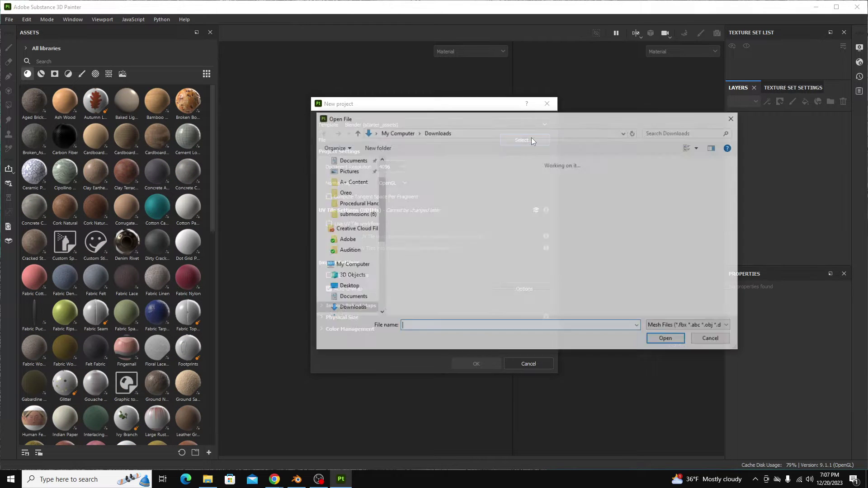
{"action": "left_click", "coordinate": [448, 180]}
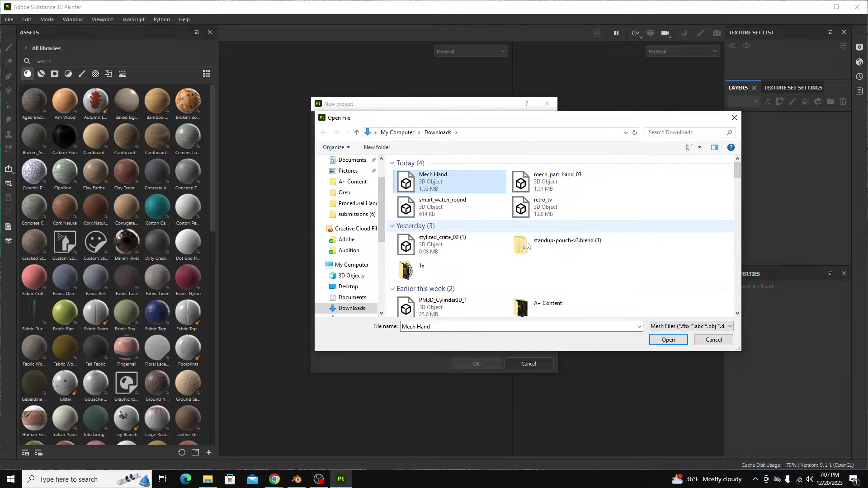
{"action": "left_click", "coordinate": [667, 341]}
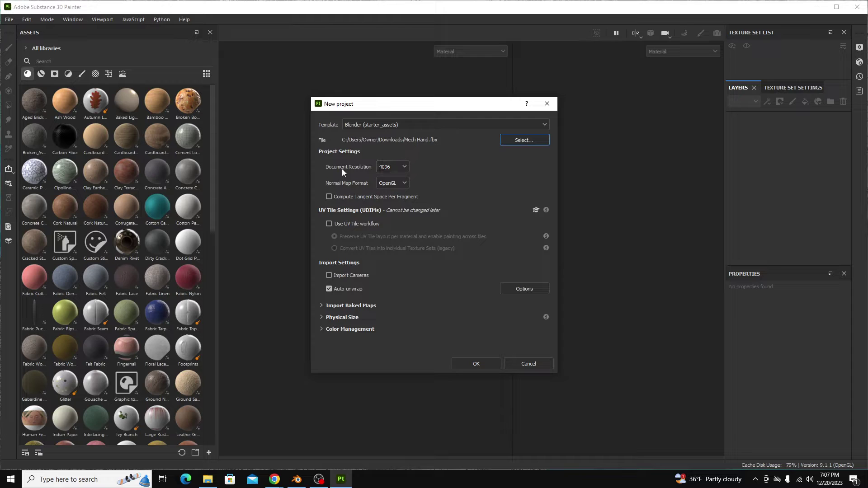
Confirm the 4096 document resolution in the project settings and create the project.
{"action": "left_click", "coordinate": [394, 167]}
{"action": "left_click", "coordinate": [384, 224]}
{"action": "left_click", "coordinate": [383, 184]}
{"action": "left_click", "coordinate": [480, 364]}
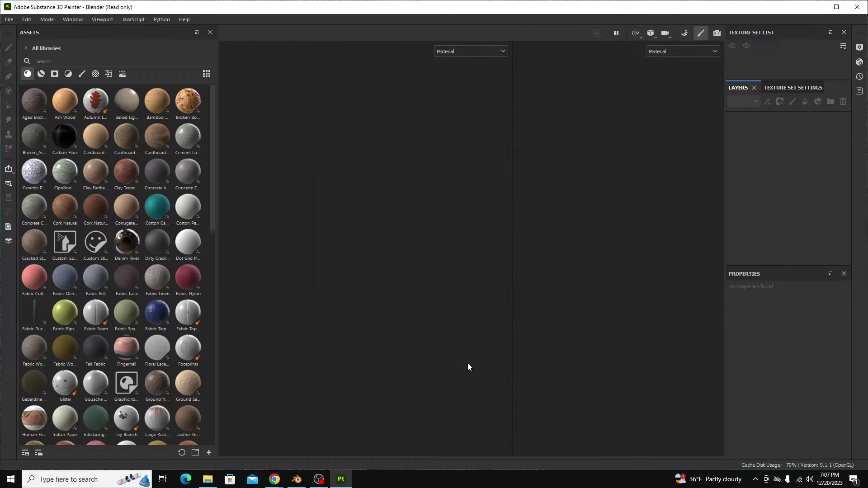
{"action": "left_click_drag", "start_coordinate": [407, 225], "coordinate": [543, 254], "text": "alt"}
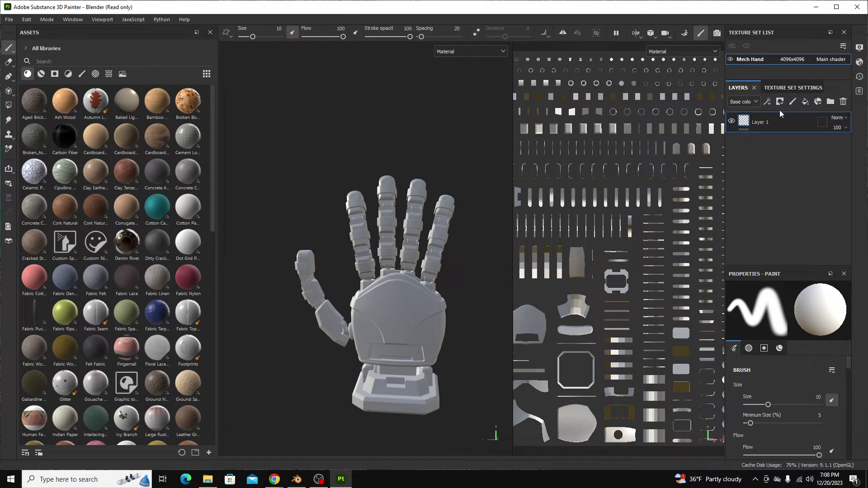
Bake the Mech Hand mesh maps with the ID map's color source set to Vertex Color, and return to painting mode.
{"action": "left_click", "coordinate": [785, 91]}
{"action": "scroll", "coordinate": [784, 177], "scroll_direction": "down", "scroll_amount": 5}
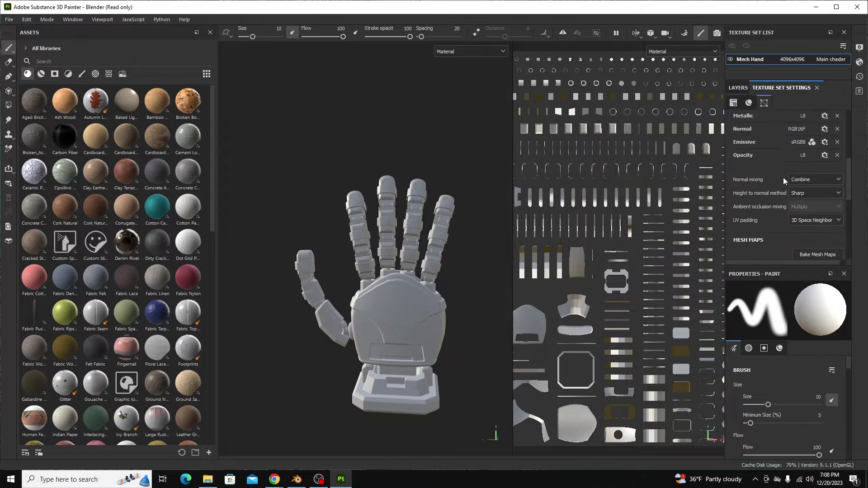
{"action": "left_click", "coordinate": [818, 173]}
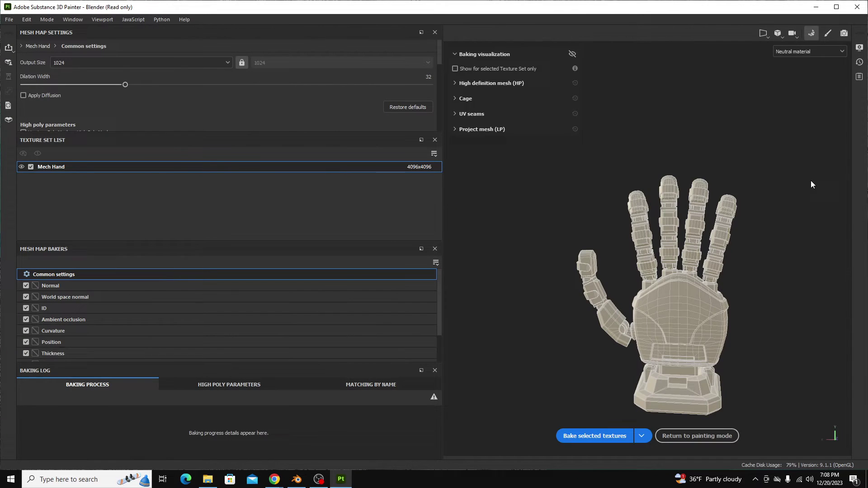
{"action": "left_click", "coordinate": [81, 311]}
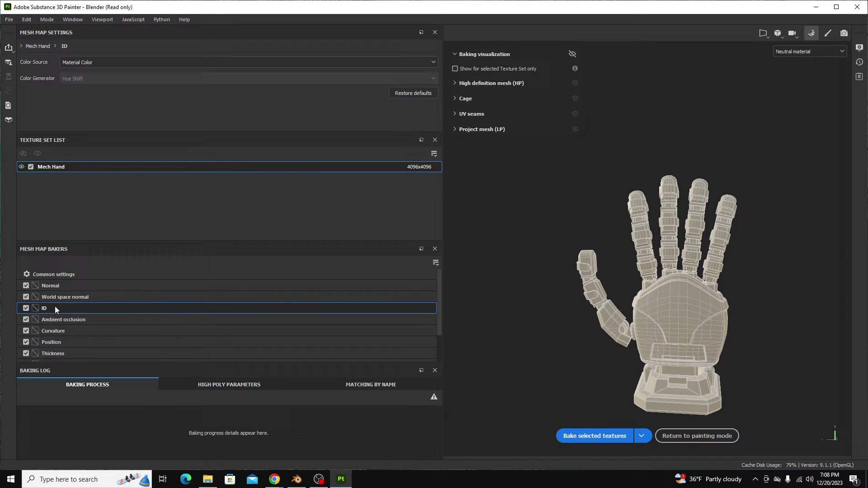
{"action": "left_click", "coordinate": [76, 62]}
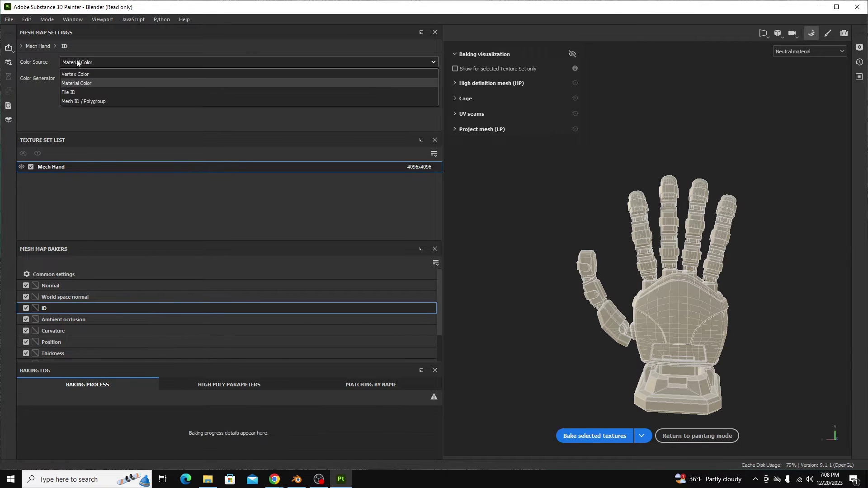
{"action": "left_click", "coordinate": [79, 75]}
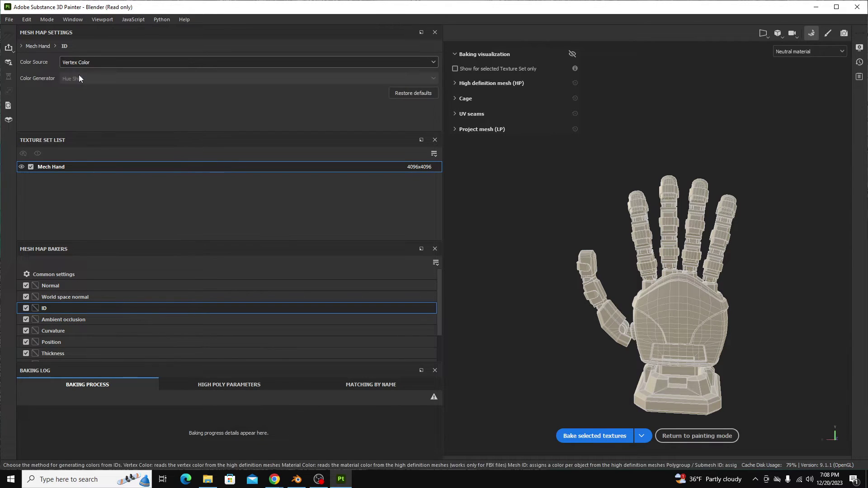
{"action": "left_click", "coordinate": [593, 436]}
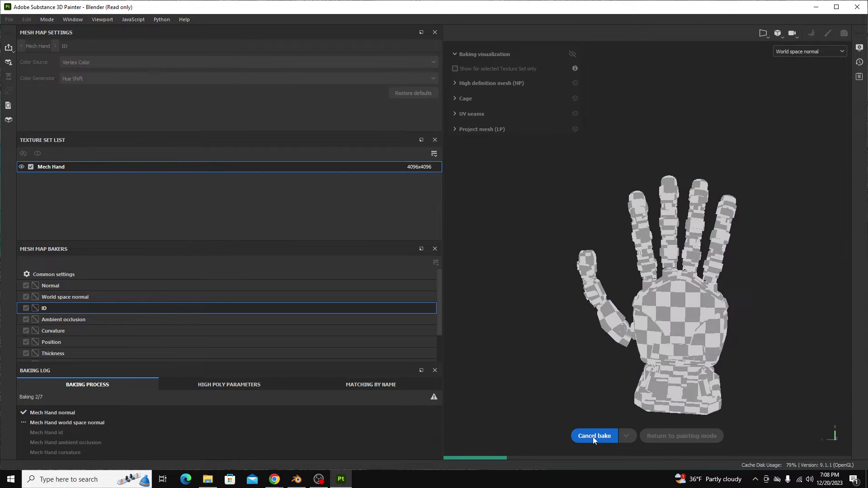
{"action": "left_click", "coordinate": [682, 436]}
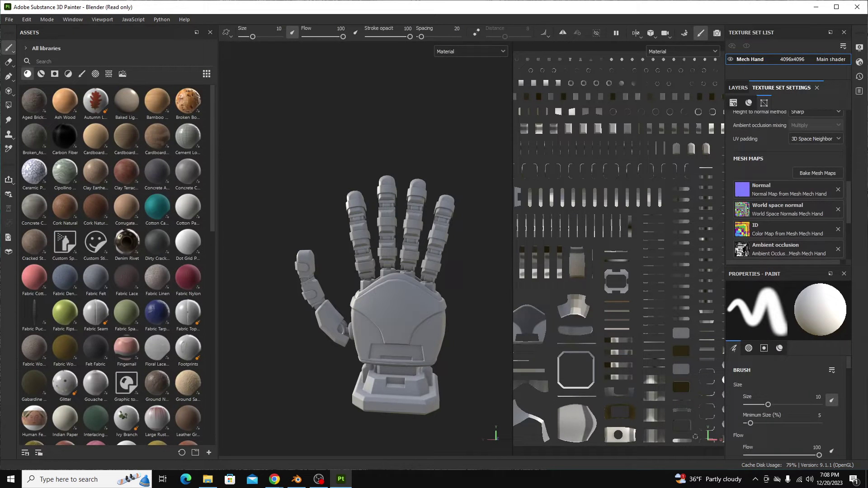
Search the assets for "metal" and apply the Stylized Raw Metal material to the hand.
{"action": "left_click", "coordinate": [736, 88]}
{"action": "scroll", "coordinate": [228, 232], "scroll_direction": "up", "scroll_amount": 2}
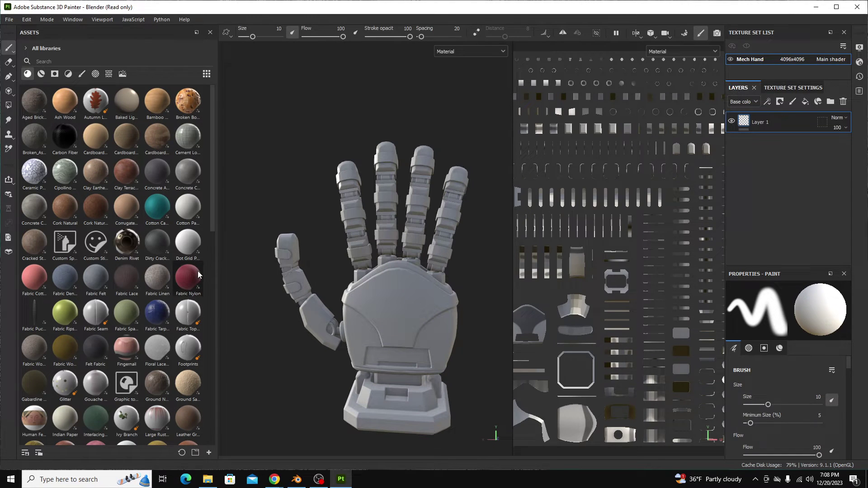
{"action": "left_click", "coordinate": [49, 62]}
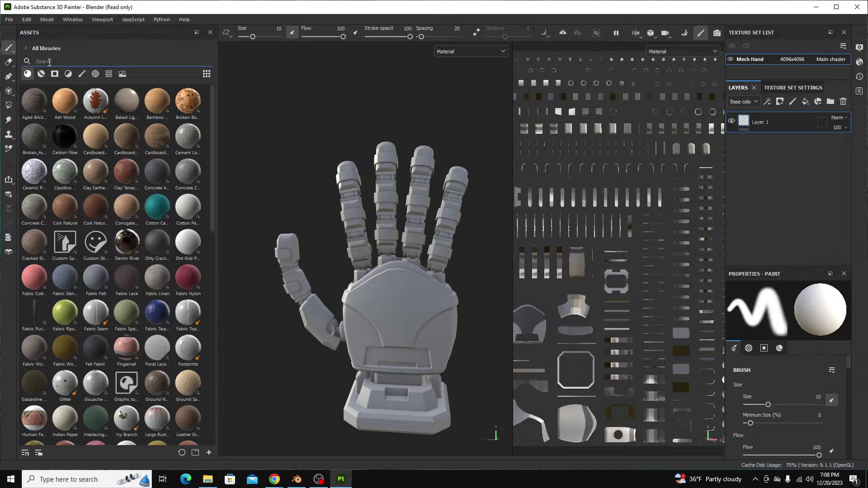
{"action": "type", "text": "metal"}
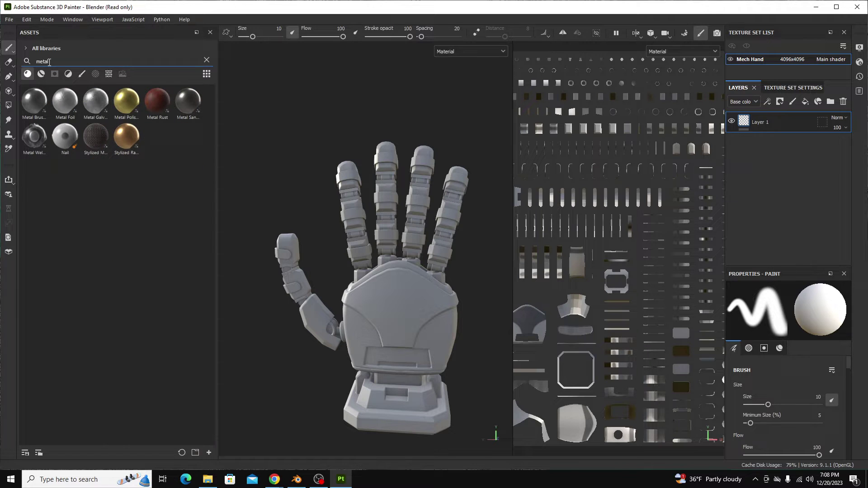
{"action": "left_click_drag", "start_coordinate": [127, 136], "coordinate": [398, 292]}
Examine the Stylized Raw Metal finish on the palm, fingers and base from several angles.
{"action": "scroll", "coordinate": [419, 294], "scroll_direction": "up", "scroll_amount": 2}
{"action": "scroll", "coordinate": [419, 294], "scroll_direction": "down", "scroll_amount": 3}
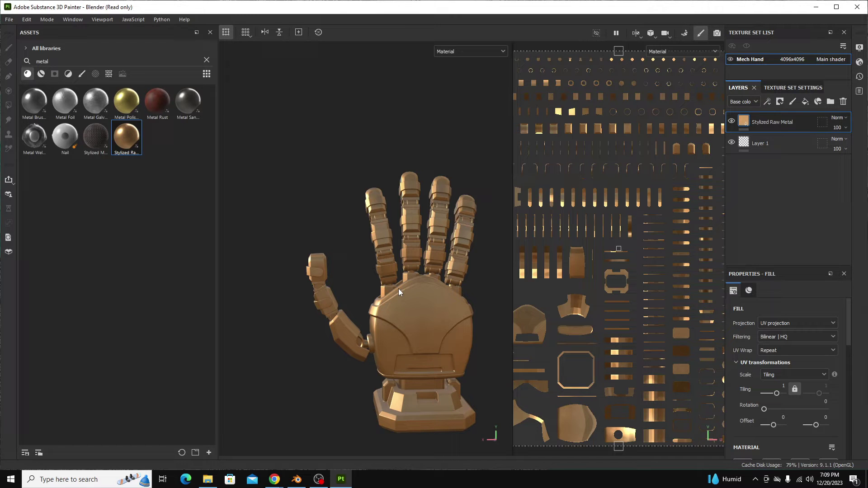
{"action": "scroll", "coordinate": [428, 292], "scroll_direction": "up", "scroll_amount": 5}
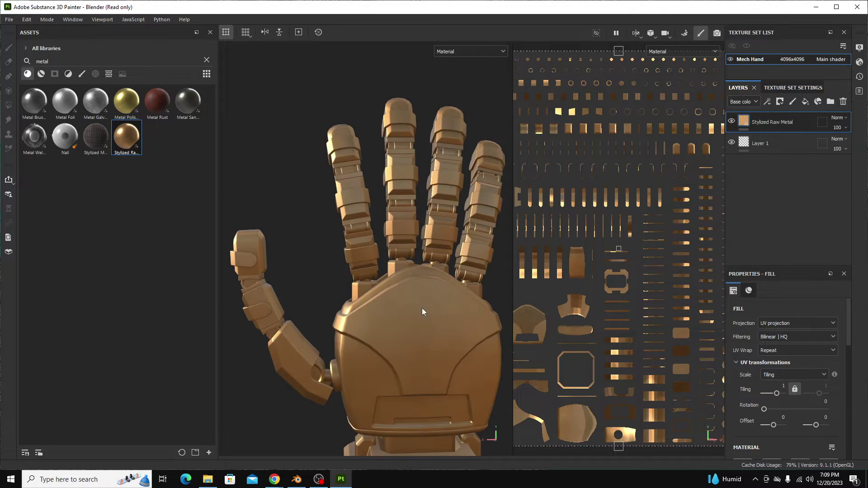
{"action": "mouse_move", "coordinate": [421, 309]}
{"action": "left_mouse_down", "text": "alt"}
{"action": "mouse_move", "coordinate": [377, 325]}
{"action": "mouse_move", "coordinate": [376, 311]}
{"action": "mouse_move", "coordinate": [414, 302]}
{"action": "left_mouse_up", "text": "alt"}
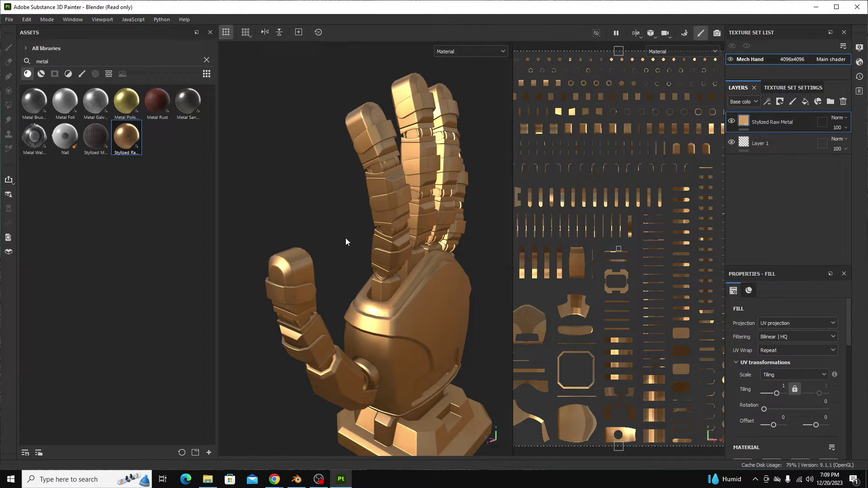
{"action": "left_click_drag", "start_coordinate": [251, 199], "coordinate": [403, 276], "text": "alt"}
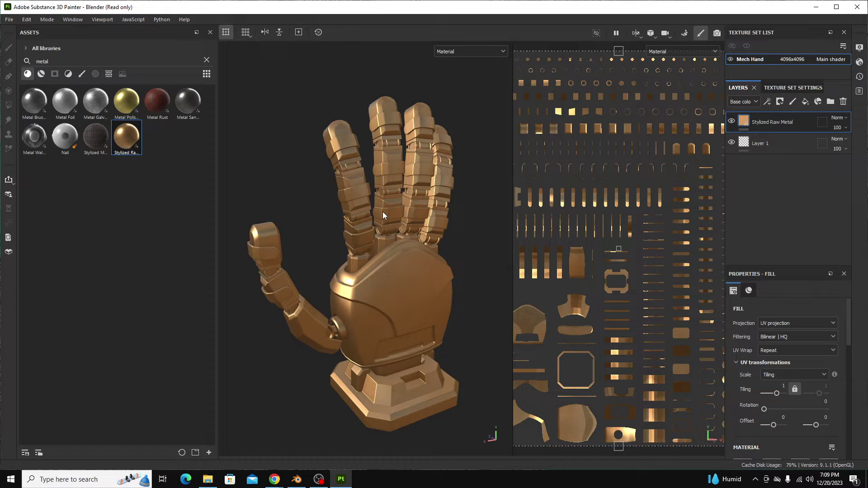
{"action": "mouse_move", "coordinate": [395, 310]}
{"action": "left_mouse_down", "text": "alt"}
{"action": "mouse_move", "coordinate": [381, 264]}
{"action": "mouse_move", "coordinate": [365, 283]}
{"action": "mouse_move", "coordinate": [483, 317]}
{"action": "mouse_move", "coordinate": [415, 312]}
{"action": "mouse_move", "coordinate": [385, 297]}
{"action": "left_mouse_up", "text": "alt"}
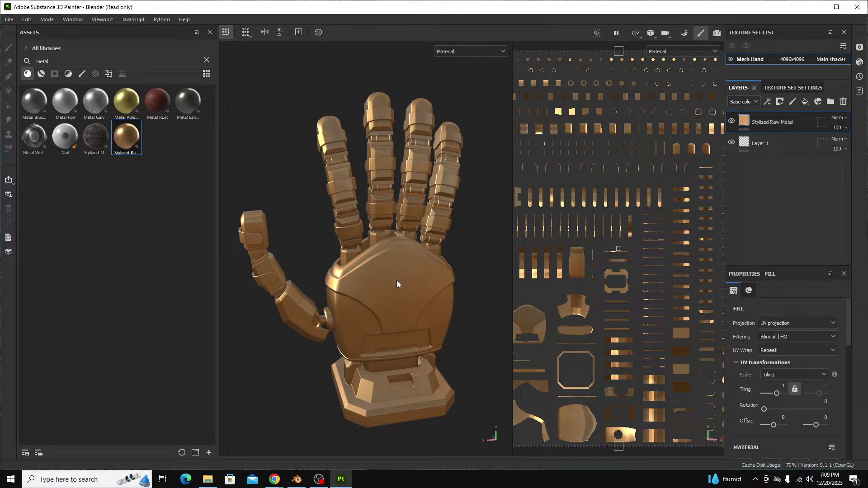
{"action": "scroll", "coordinate": [397, 280], "scroll_direction": "up", "scroll_amount": 2}
{"action": "scroll", "coordinate": [397, 281], "scroll_direction": "down", "scroll_amount": 1}
{"action": "middle_click_drag", "start_coordinate": [381, 281], "coordinate": [405, 283], "text": "alt"}
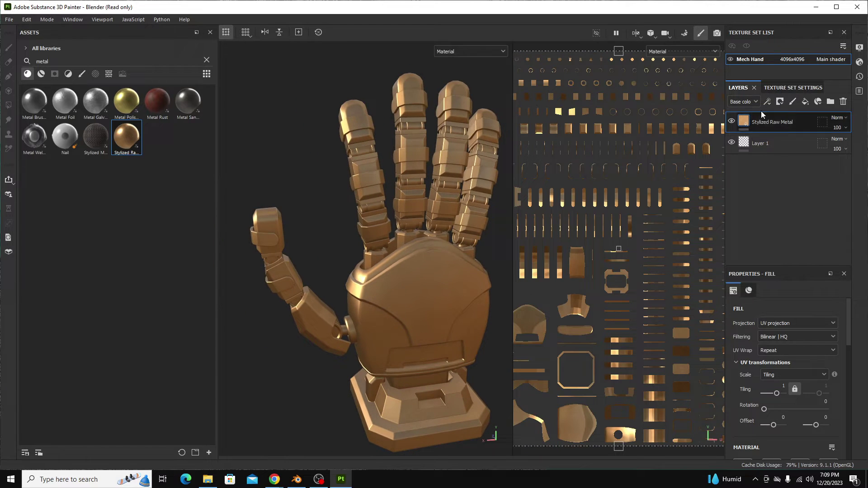
Add a white mask to the Stylized Raw Metal layer.
{"action": "left_click", "coordinate": [781, 102]}
{"action": "left_click", "coordinate": [332, 300]}
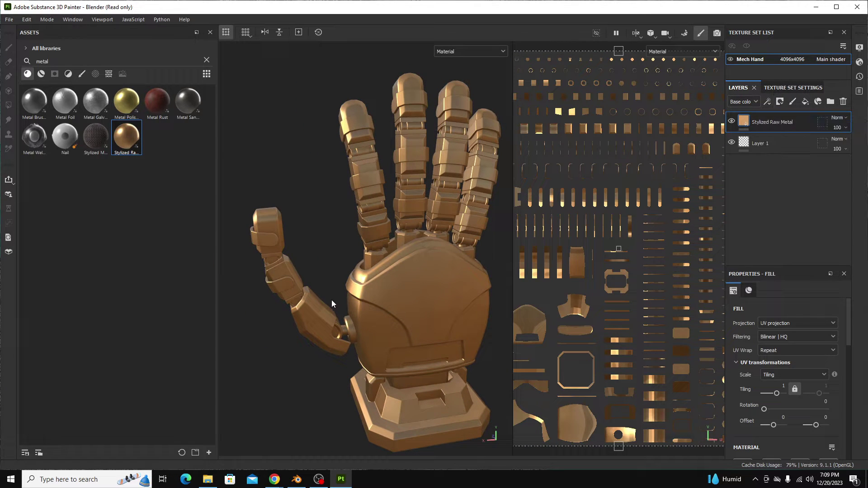
{"action": "left_click", "coordinate": [780, 103]}
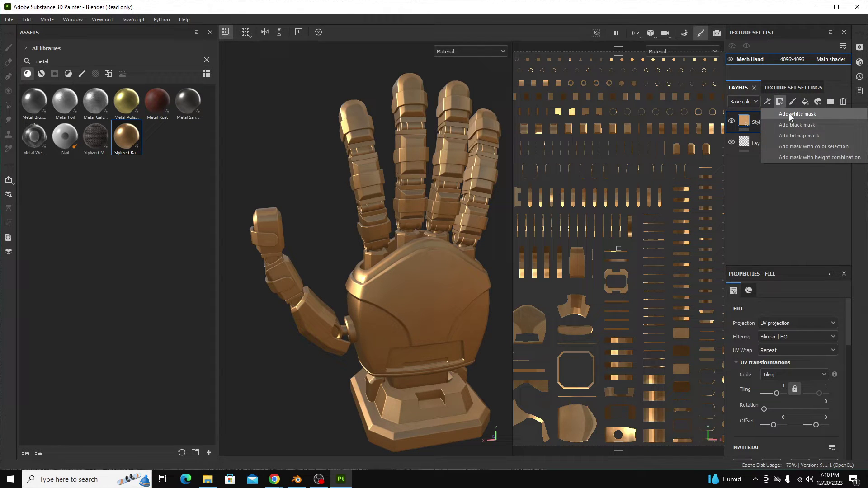
{"action": "left_click", "coordinate": [790, 115]}
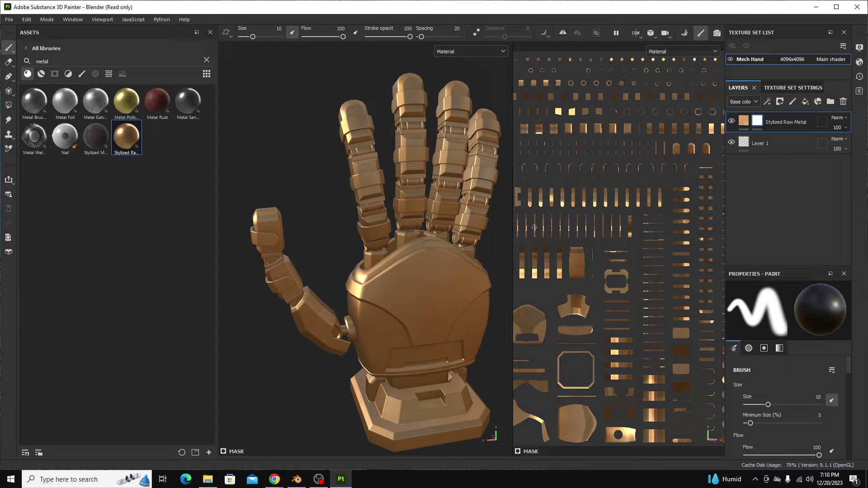
Mask out the central faces of the palm using Polygon Fill in quad mode with color 0.
{"action": "scroll", "coordinate": [429, 248], "scroll_direction": "down", "scroll_amount": 3}
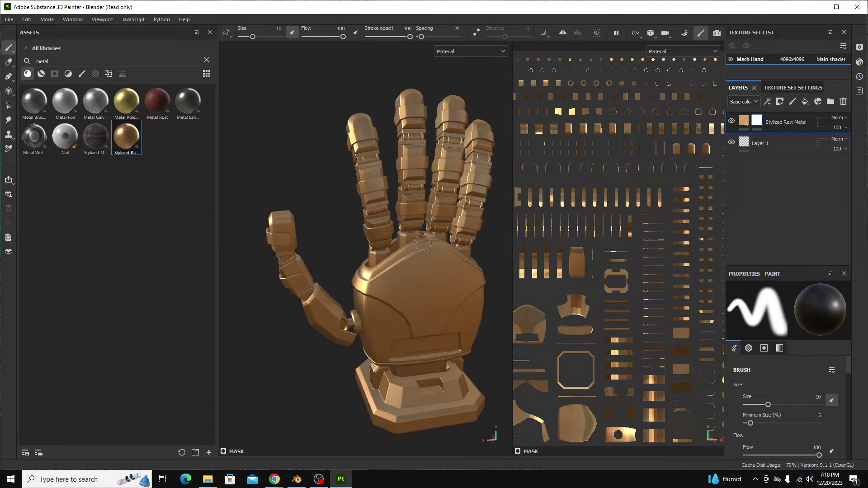
{"action": "scroll", "coordinate": [430, 249], "scroll_direction": "up", "scroll_amount": 3}
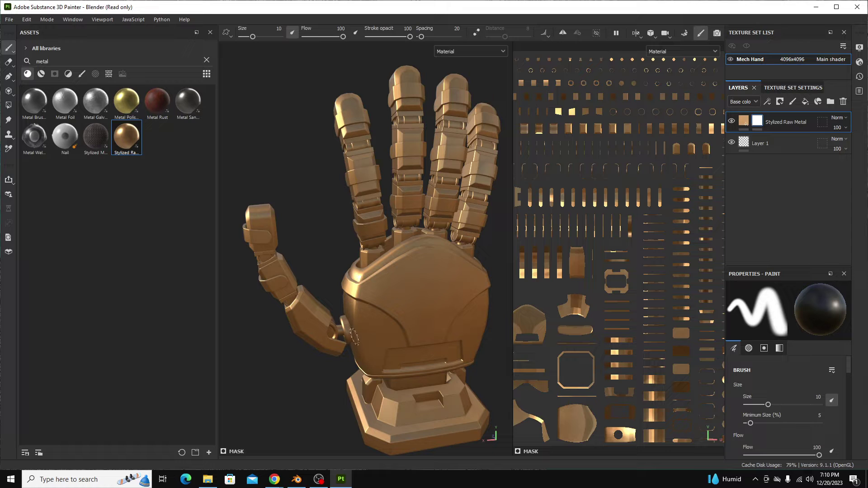
{"action": "left_click_drag", "start_coordinate": [354, 337], "coordinate": [371, 299], "text": "alt"}
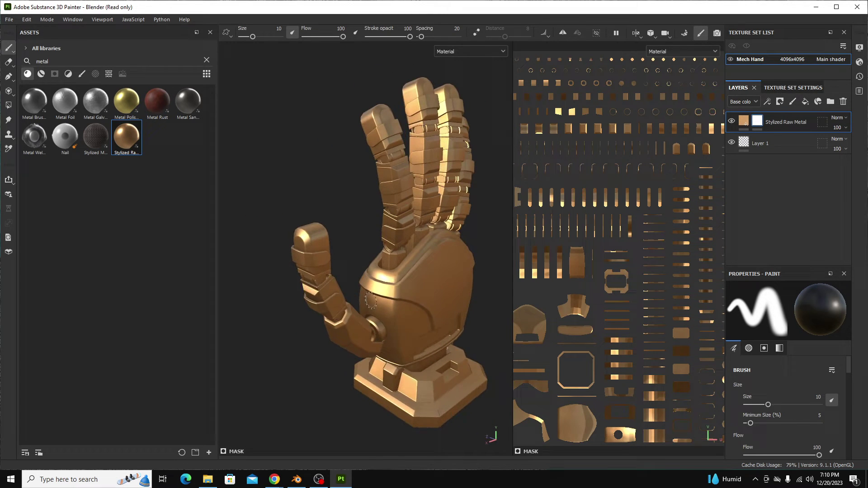
{"action": "scroll", "coordinate": [371, 300], "scroll_direction": "up", "scroll_amount": 2}
{"action": "mouse_move", "coordinate": [759, 124]}
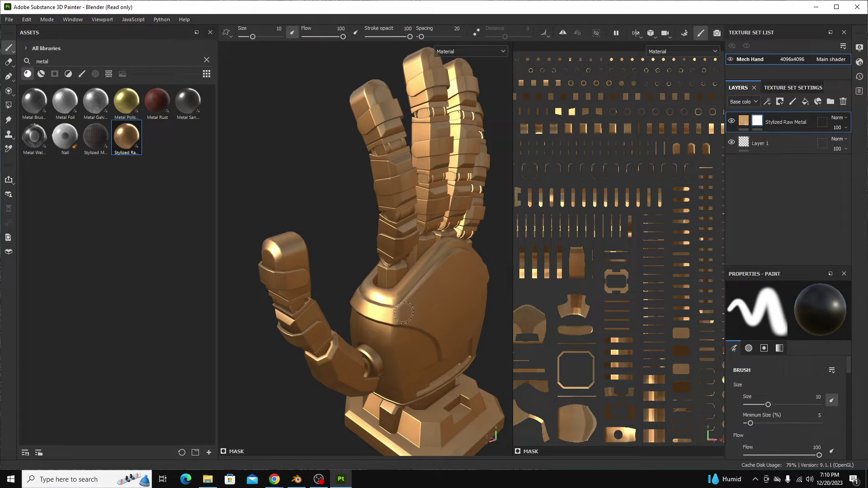
{"action": "left_click", "coordinate": [7, 107]}
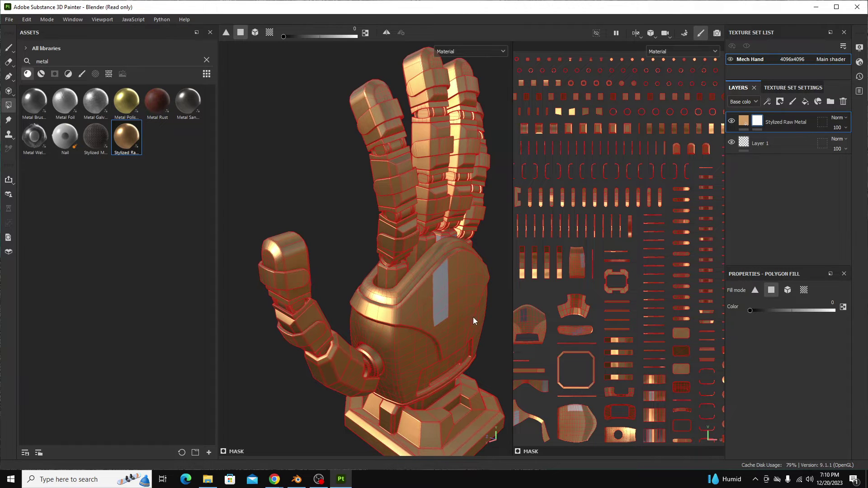
{"action": "left_click_drag", "start_coordinate": [473, 316], "coordinate": [414, 278], "text": "alt"}
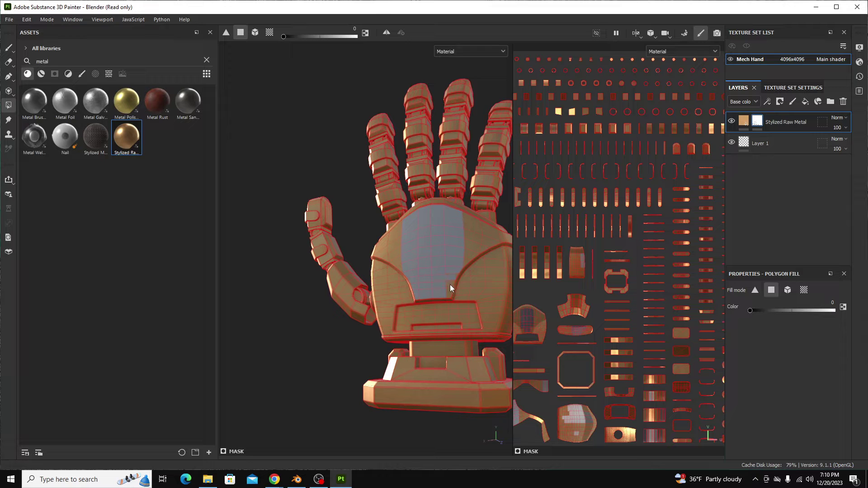
{"action": "left_click_drag", "start_coordinate": [462, 229], "coordinate": [443, 291], "text": "alt"}
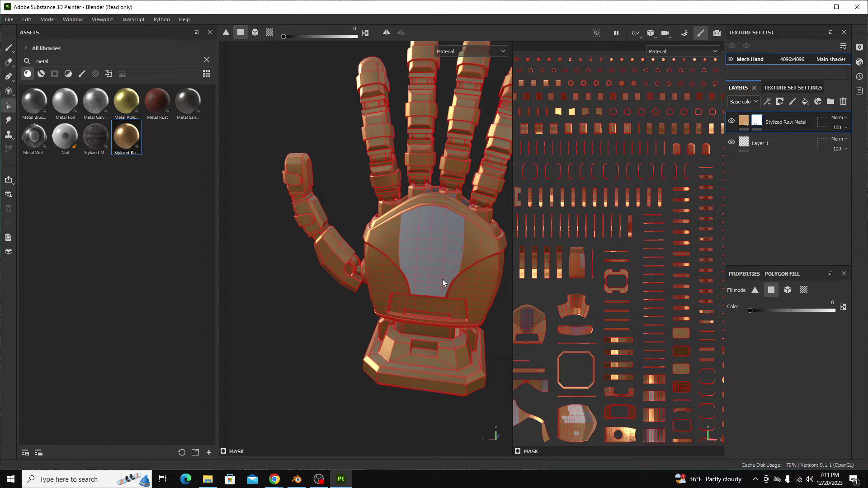
{"action": "left_click_drag", "start_coordinate": [461, 227], "coordinate": [462, 267]}
{"action": "left_click", "coordinate": [465, 265]}
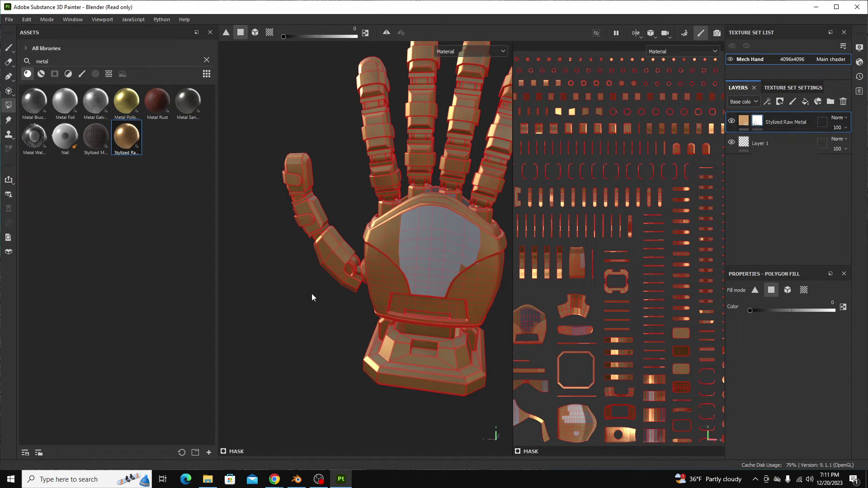
Undo the polygon fills on the palm and the white mask on the Stylized Raw Metal layer.
{"action": "key", "text": "ctrl+z"}
{"action": "key", "text": "ctrl+z"}
{"action": "key", "text": "ctrl+z"}
{"action": "key", "text": "ctrl+z"}
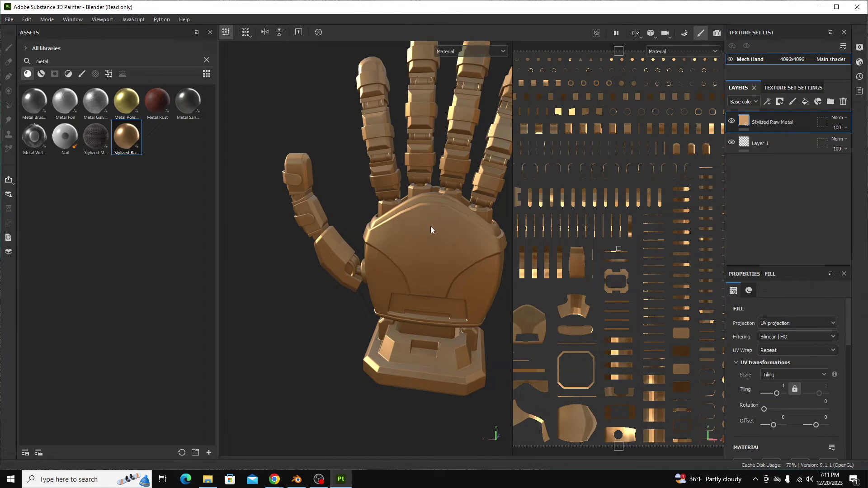
Add a white mask to the Stylized Raw Metal layer and add a Paint effect to that mask.
{"action": "left_click", "coordinate": [779, 101]}
{"action": "left_click", "coordinate": [803, 117]}
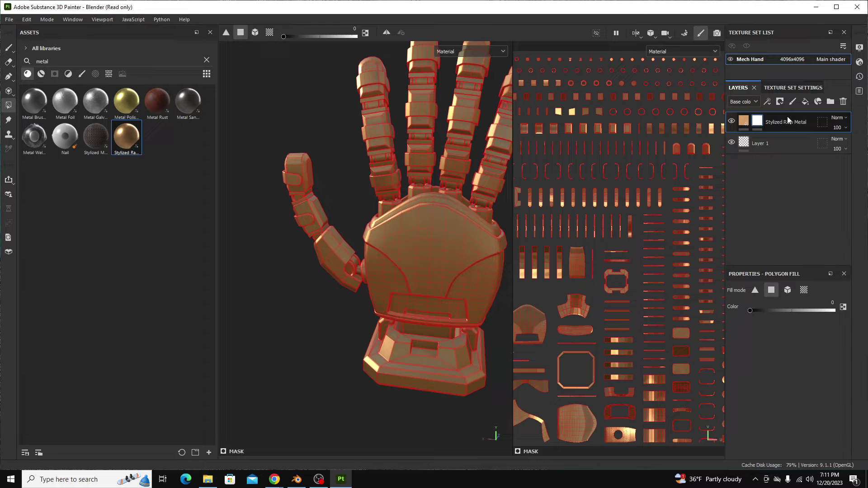
{"action": "left_click", "coordinate": [757, 120]}
{"action": "right_click", "coordinate": [758, 122]}
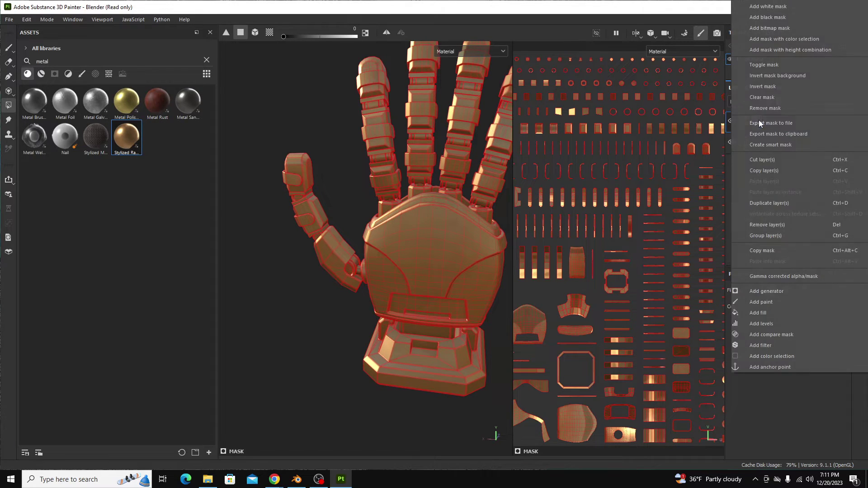
{"action": "left_click", "coordinate": [774, 303]}
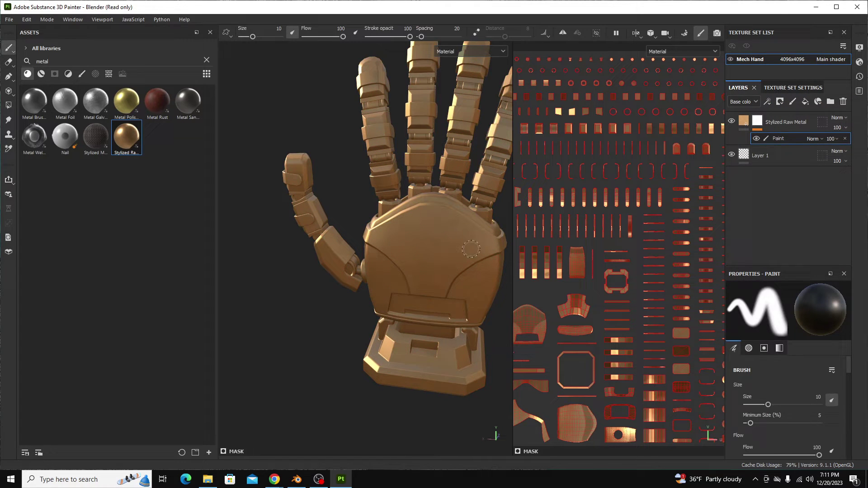
Mask out the upper palm plate by painting it black with a size 10 brush.
{"action": "mouse_move", "coordinate": [418, 226]}
{"action": "left_mouse_down"}
{"action": "mouse_move", "coordinate": [429, 272]}
{"action": "mouse_move", "coordinate": [446, 219]}
{"action": "mouse_move", "coordinate": [391, 241]}
{"action": "mouse_move", "coordinate": [372, 237]}
{"action": "mouse_move", "coordinate": [423, 212]}
{"action": "mouse_move", "coordinate": [484, 242]}
{"action": "mouse_move", "coordinate": [446, 277]}
{"action": "left_mouse_up"}
{"action": "left_click_drag", "start_coordinate": [476, 244], "coordinate": [446, 234]}
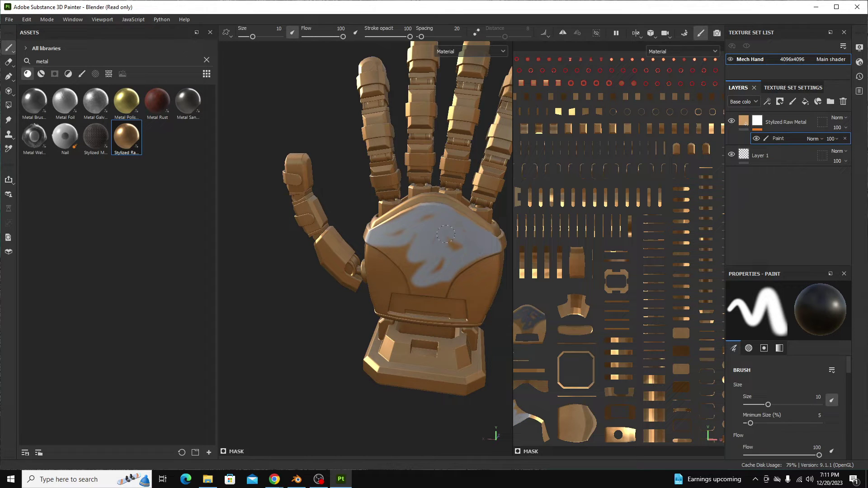
{"action": "mouse_move", "coordinate": [400, 250]}
{"action": "left_mouse_down"}
{"action": "mouse_move", "coordinate": [396, 259]}
{"action": "mouse_move", "coordinate": [417, 276]}
{"action": "mouse_move", "coordinate": [394, 261]}
{"action": "left_mouse_up"}
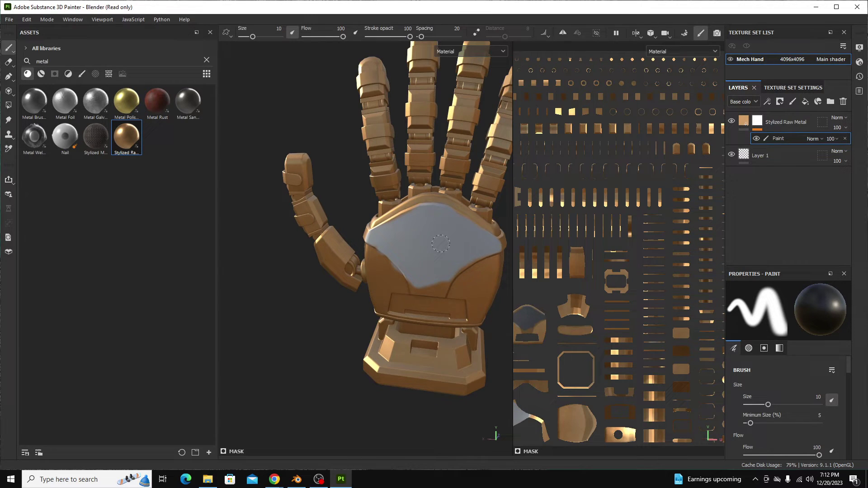
{"action": "right_click", "coordinate": [421, 254]}
{"action": "left_click", "coordinate": [388, 240]}
{"action": "mouse_move", "coordinate": [430, 255]}
{"action": "left_mouse_down", "text": "alt"}
{"action": "mouse_move", "coordinate": [422, 240]}
{"action": "mouse_move", "coordinate": [447, 240]}
{"action": "left_mouse_up", "text": "alt"}
{"action": "scroll", "coordinate": [446, 240], "scroll_direction": "up", "scroll_amount": 3}
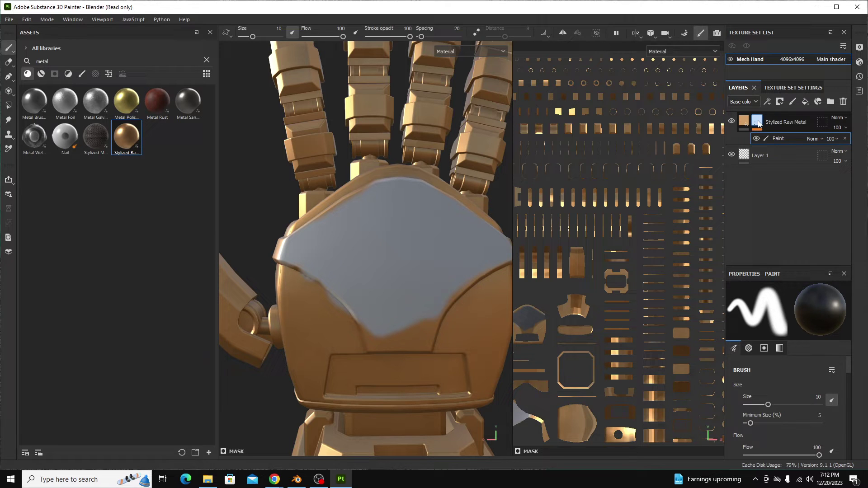
{"action": "scroll", "coordinate": [389, 257], "scroll_direction": "down", "scroll_amount": 1}
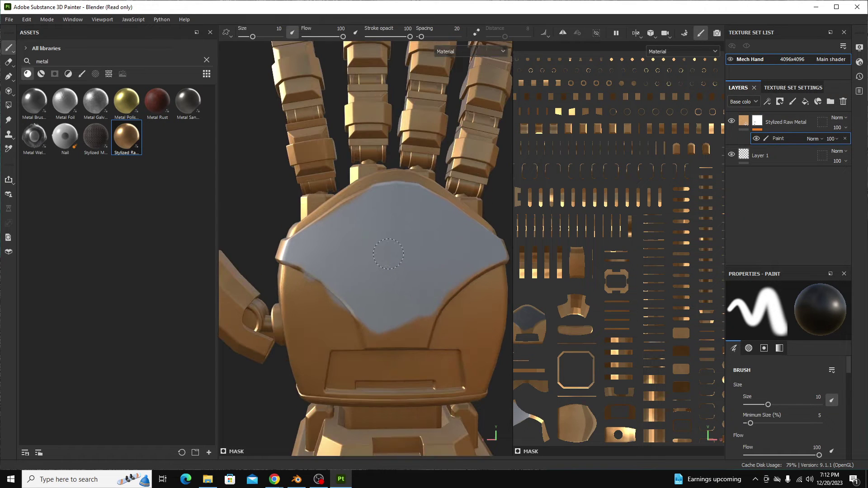
Undo the palm brush strokes, the Paint effect and the white mask on the Stylized Raw Metal layer.
{"action": "key", "text": "ctrl+z"}
{"action": "mouse_move", "coordinate": [388, 254]}
{"action": "left_mouse_down", "text": "alt"}
{"action": "mouse_move", "coordinate": [375, 235]}
{"action": "mouse_move", "coordinate": [407, 244]}
{"action": "left_mouse_up", "text": "alt"}
{"action": "mouse_move", "coordinate": [407, 244]}
{"action": "right_mouse_down", "text": "alt"}
{"action": "mouse_move", "coordinate": [345, 225]}
{"action": "mouse_move", "coordinate": [320, 244]}
{"action": "right_mouse_up", "text": "alt"}
{"action": "middle_click_drag", "start_coordinate": [319, 244], "coordinate": [429, 307], "text": "alt"}
{"action": "key", "text": "ctrl+z"}
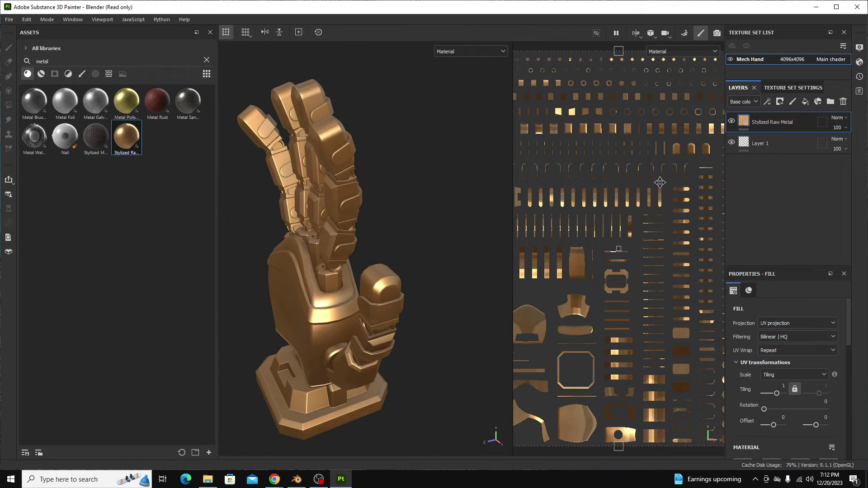
Add a black mask to the Stylized Raw Metal layer.
{"action": "left_click_drag", "start_coordinate": [412, 254], "coordinate": [341, 250], "text": "alt"}
{"action": "scroll", "coordinate": [340, 250], "scroll_direction": "down", "scroll_amount": 5}
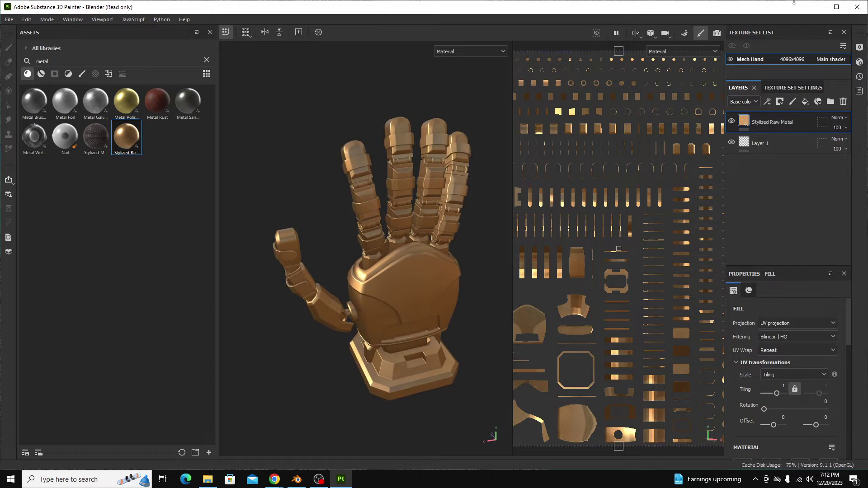
{"action": "left_click", "coordinate": [779, 98]}
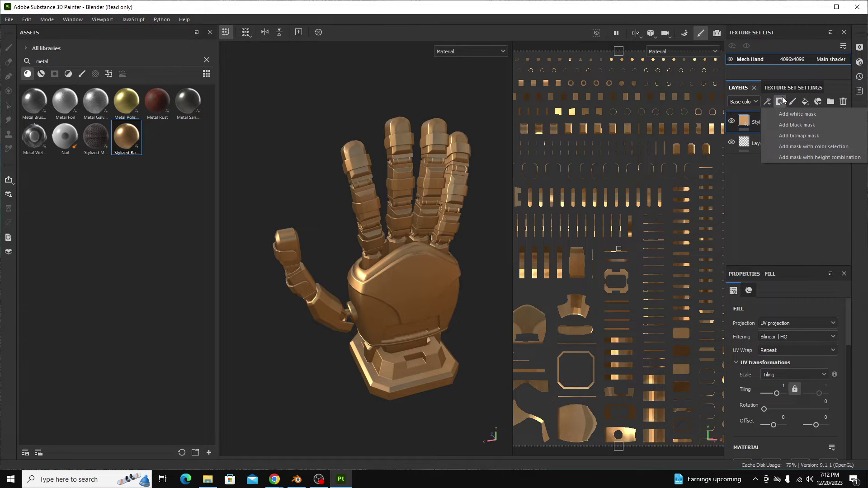
{"action": "left_click", "coordinate": [799, 123]}
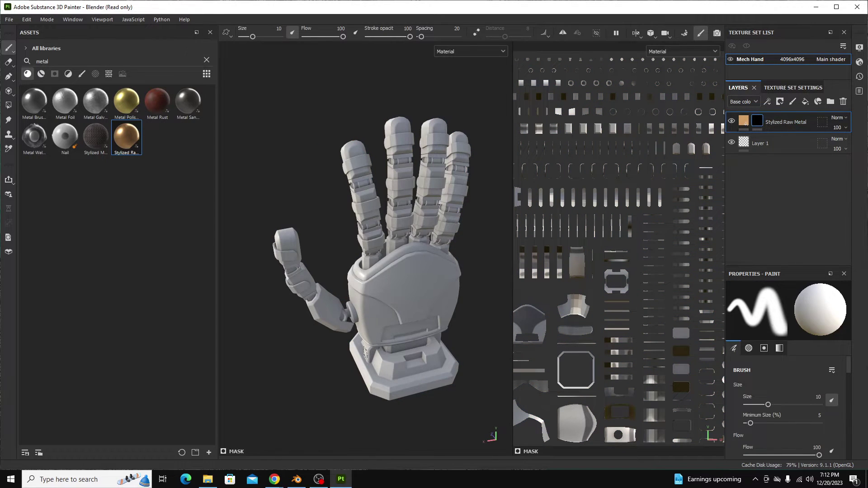
Reveal the metal on the central faces of the palm using Polygon Fill in quad mode with color 1.
{"action": "left_click_drag", "start_coordinate": [344, 308], "coordinate": [412, 295], "text": "alt"}
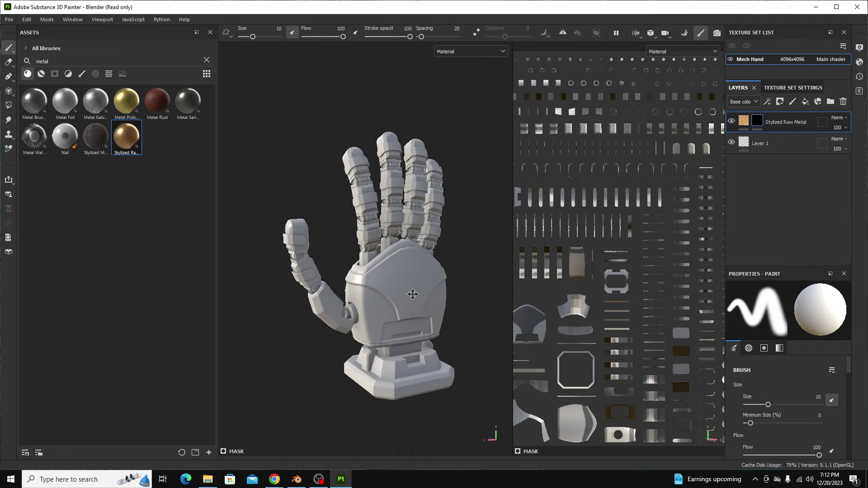
{"action": "scroll", "coordinate": [412, 294], "scroll_direction": "up", "scroll_amount": 3}
{"action": "scroll", "coordinate": [413, 294], "scroll_direction": "down", "scroll_amount": 1}
{"action": "mouse_move", "coordinate": [762, 123]}
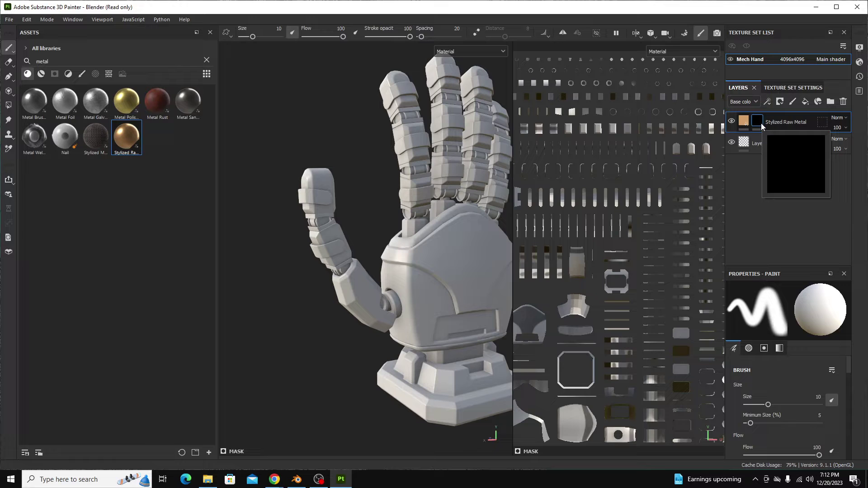
{"action": "middle_click_drag", "start_coordinate": [426, 269], "coordinate": [388, 276], "text": "alt"}
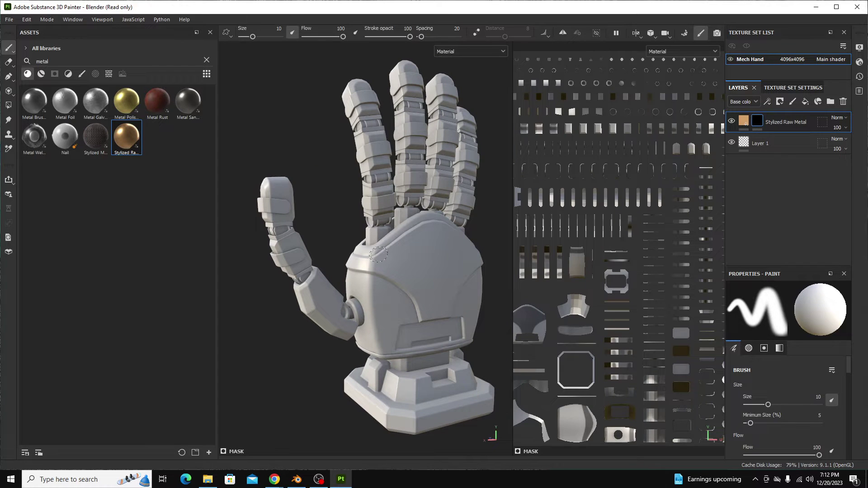
{"action": "left_click", "coordinate": [8, 105]}
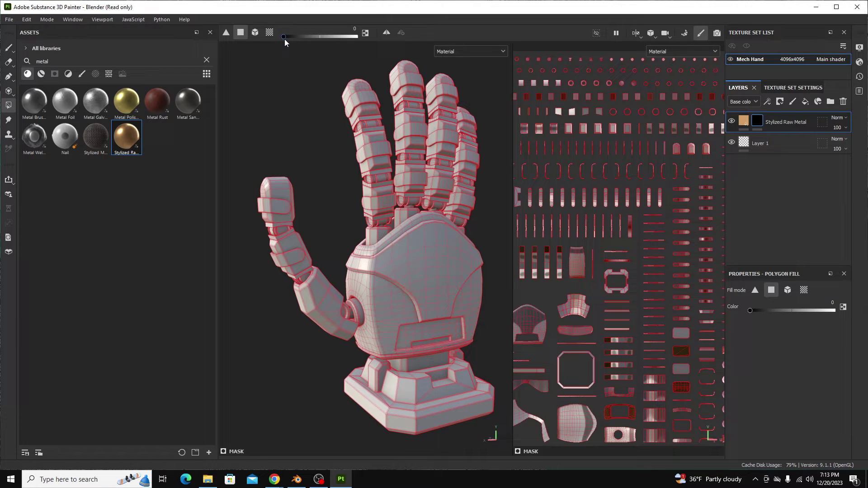
{"action": "left_click_drag", "start_coordinate": [284, 36], "coordinate": [355, 37]}
{"action": "left_click_drag", "start_coordinate": [433, 240], "coordinate": [427, 281]}
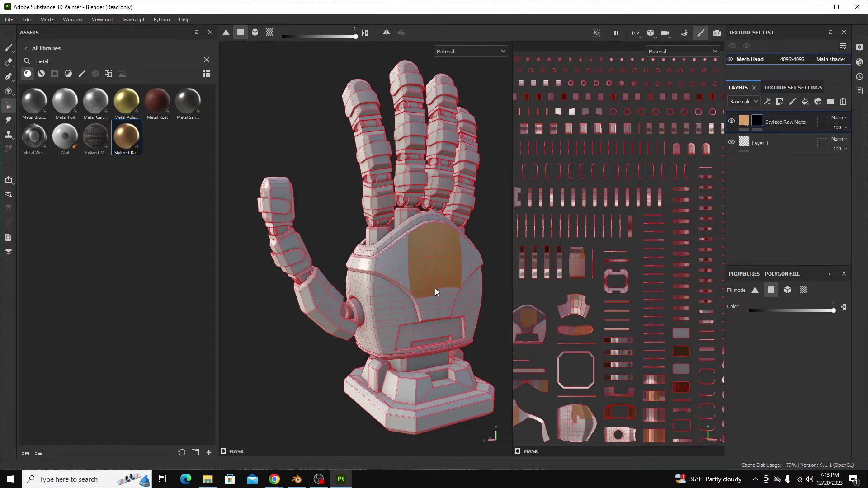
Undo the polygon fills on the palm while keeping the black mask.
{"action": "key", "text": "ctrl+z"}
{"action": "key", "text": "ctrl+z"}
{"action": "key", "text": "ctrl+z"}
{"action": "key", "text": "ctrl+z"}
{"action": "key", "text": "ctrl+z"}
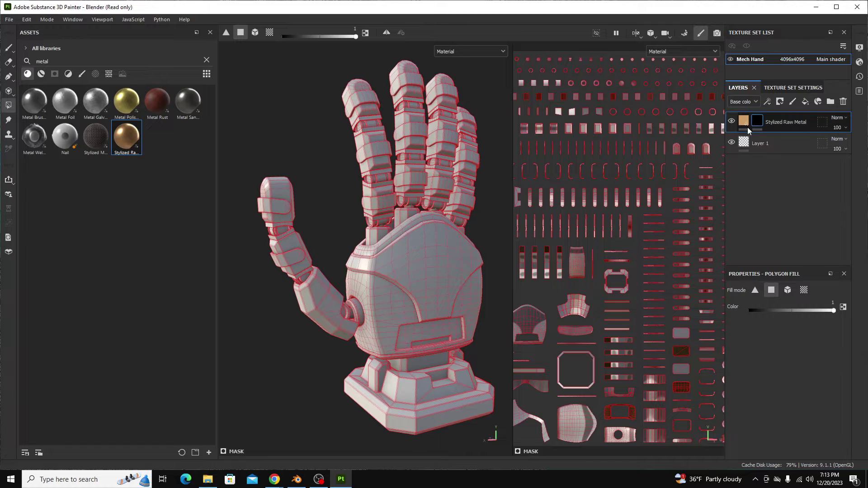
Add a Paint effect to the black mask of the Stylized Raw Metal layer.
{"action": "right_click", "coordinate": [756, 123]}
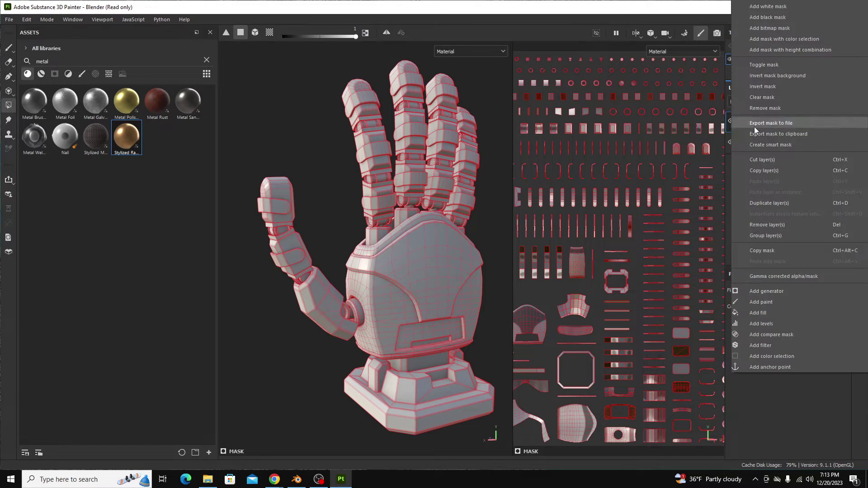
{"action": "left_click", "coordinate": [758, 309]}
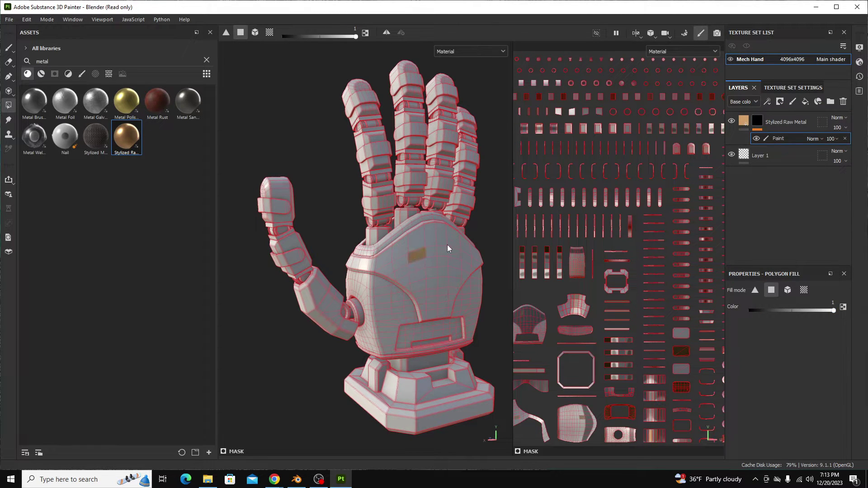
{"action": "left_click", "coordinate": [419, 254]}
{"action": "key", "text": "ctrl+z"}
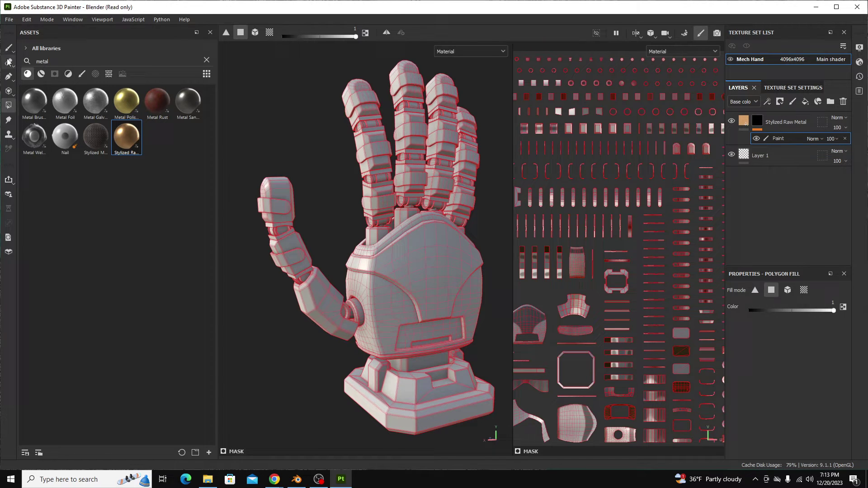
Try painting the metal onto the upper palm with a size 10 white brush in the mask's Paint effect.
{"action": "key", "text": "1"}
{"action": "mouse_move", "coordinate": [426, 237]}
{"action": "left_mouse_down"}
{"action": "mouse_move", "coordinate": [402, 256]}
{"action": "mouse_move", "coordinate": [450, 285]}
{"action": "mouse_move", "coordinate": [392, 266]}
{"action": "mouse_move", "coordinate": [412, 241]}
{"action": "mouse_move", "coordinate": [468, 246]}
{"action": "mouse_move", "coordinate": [453, 293]}
{"action": "mouse_move", "coordinate": [426, 254]}
{"action": "mouse_move", "coordinate": [435, 281]}
{"action": "left_mouse_up"}
{"action": "scroll", "coordinate": [454, 271], "scroll_direction": "down", "scroll_amount": 2}
{"action": "right_click", "coordinate": [446, 258]}
{"action": "middle_click_drag", "start_coordinate": [437, 233], "coordinate": [376, 255], "text": "alt"}
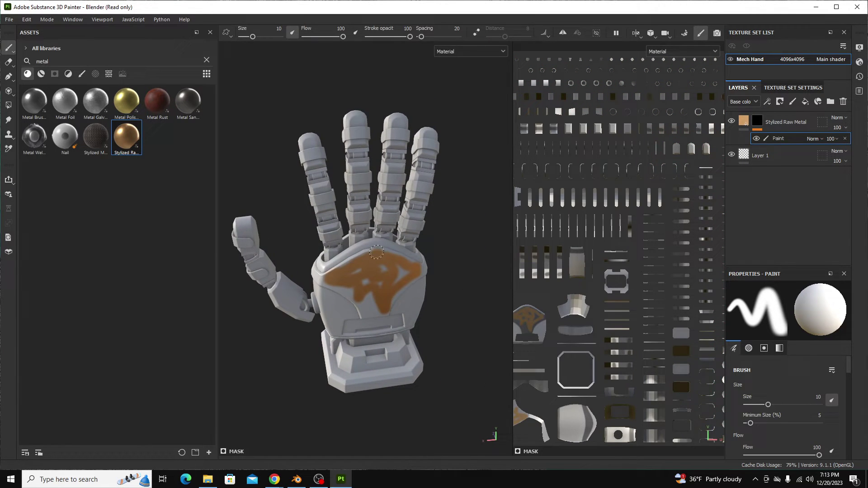
{"action": "key", "text": "ctrl+z"}
Filter the asset library to smart masks and look through the available ones.
{"action": "right_click_drag", "start_coordinate": [357, 216], "coordinate": [425, 279], "text": "alt"}
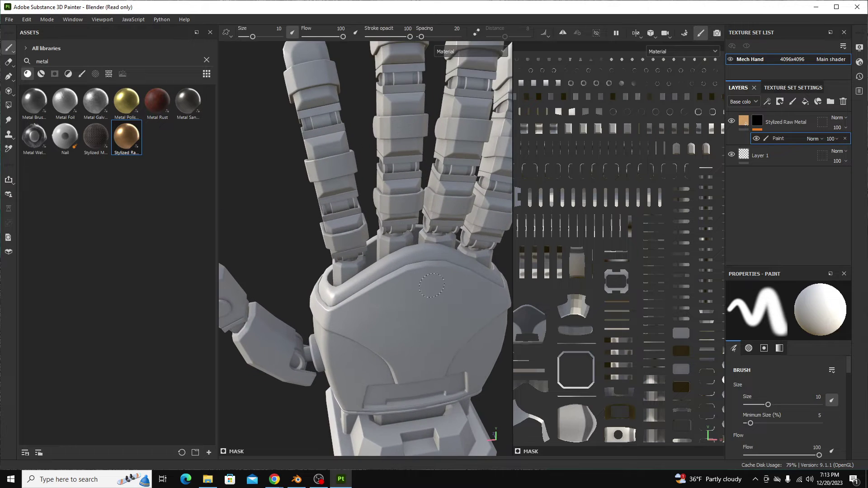
{"action": "left_click_drag", "start_coordinate": [425, 279], "coordinate": [399, 277], "text": "alt"}
{"action": "right_click_drag", "start_coordinate": [399, 277], "coordinate": [384, 244], "text": "alt"}
{"action": "left_click_drag", "start_coordinate": [413, 281], "coordinate": [403, 306], "text": "alt"}
{"action": "middle_click_drag", "start_coordinate": [362, 275], "coordinate": [369, 274], "text": "alt"}
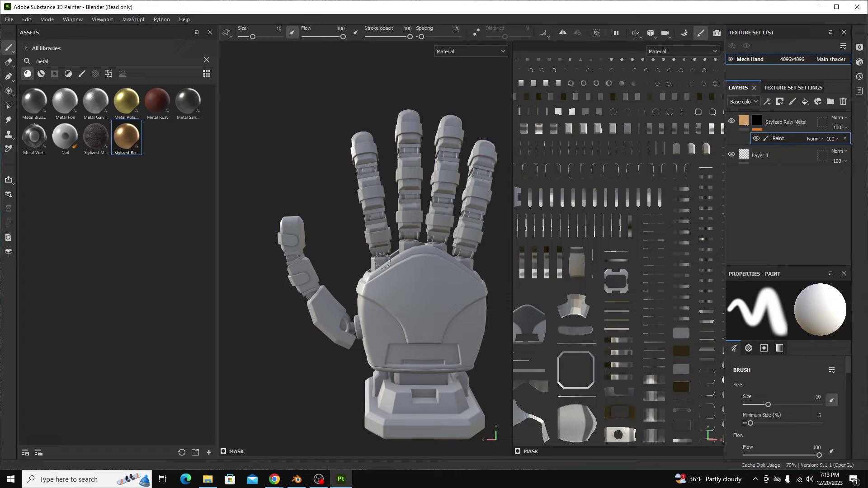
{"action": "left_click", "coordinate": [55, 74]}
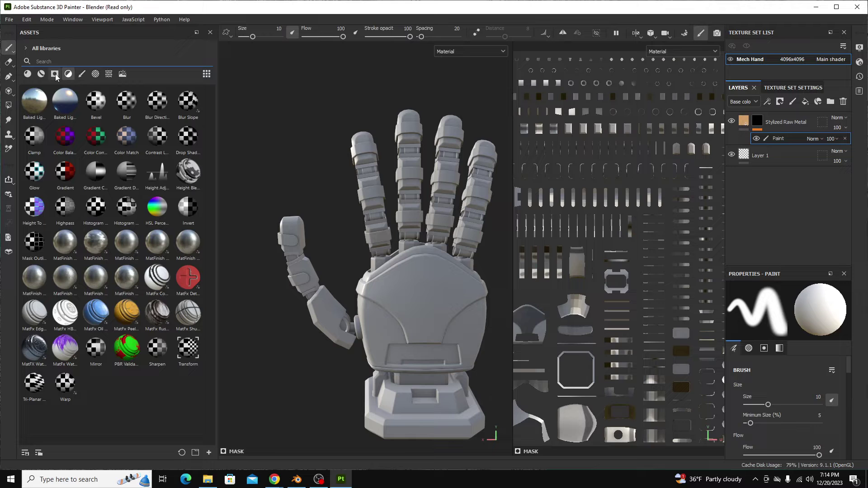
{"action": "left_click", "coordinate": [55, 74]}
{"action": "scroll", "coordinate": [98, 200], "scroll_direction": "down", "scroll_amount": 3}
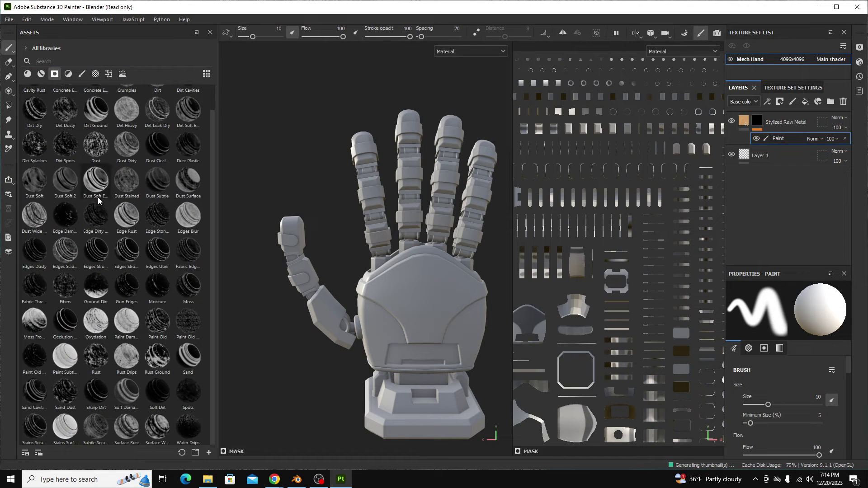
{"action": "scroll", "coordinate": [138, 169], "scroll_direction": "up", "scroll_amount": 1}
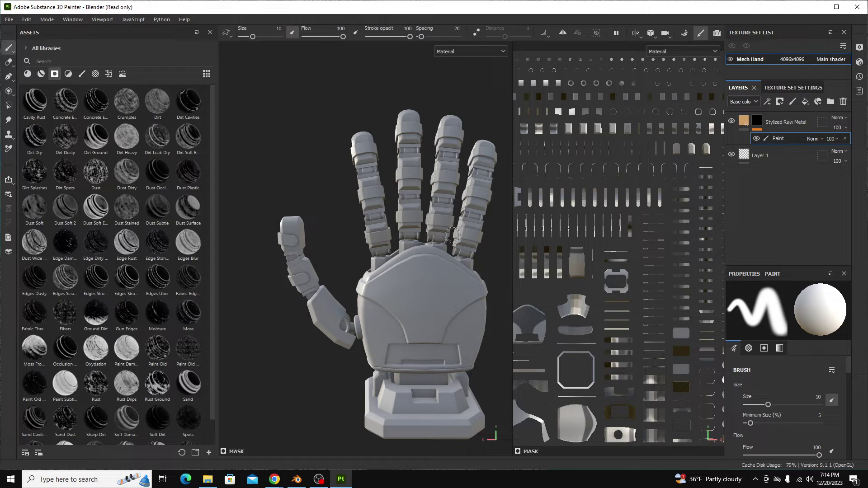
Apply the Dirt Cavities smart mask to the mask of the Stylized Raw Metal layer.
{"action": "scroll", "coordinate": [354, 252], "scroll_direction": "up", "scroll_amount": 3}
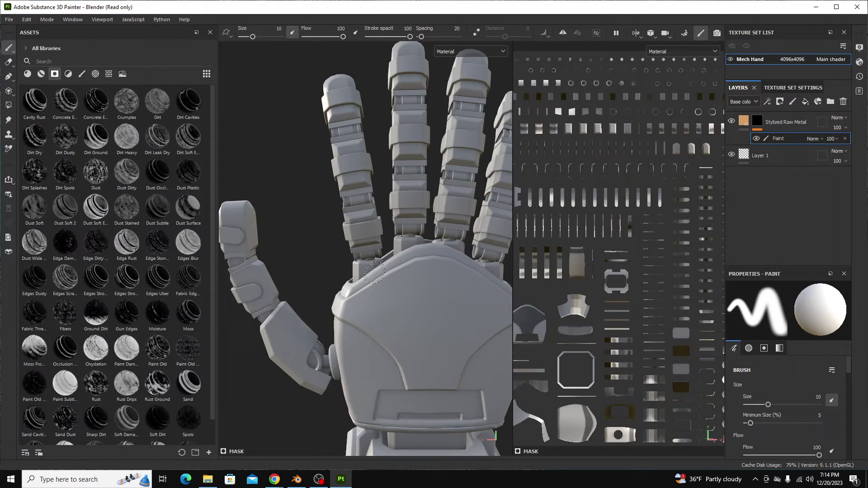
{"action": "left_click_drag", "start_coordinate": [418, 247], "coordinate": [441, 304], "text": "alt"}
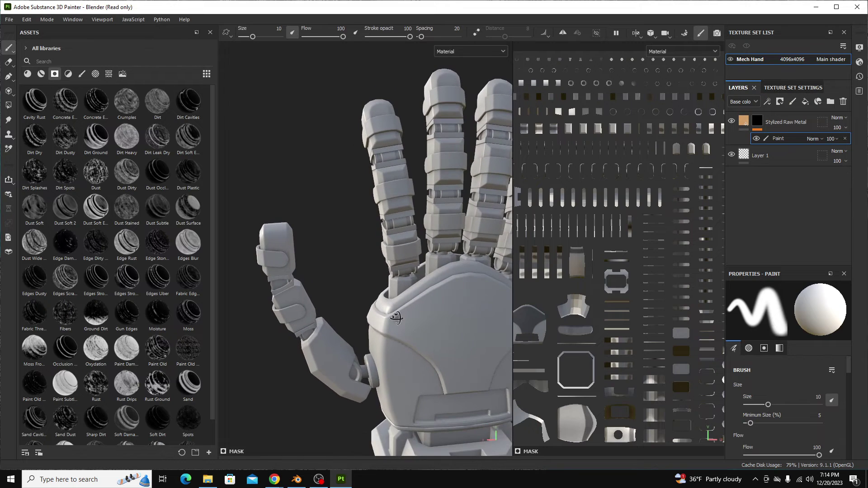
{"action": "left_click_drag", "start_coordinate": [367, 114], "coordinate": [368, 154]}
{"action": "middle_click_drag", "start_coordinate": [420, 240], "coordinate": [348, 212], "text": "alt"}
{"action": "scroll", "coordinate": [348, 213], "scroll_direction": "down", "scroll_amount": 3}
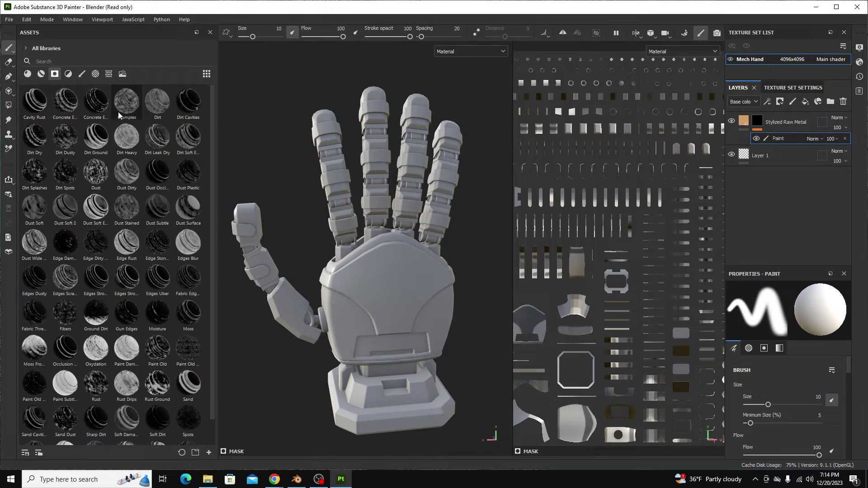
{"action": "mouse_move", "coordinate": [189, 101]}
{"action": "left_mouse_down"}
{"action": "mouse_move", "coordinate": [647, 120]}
{"action": "mouse_move", "coordinate": [823, 117]}
{"action": "mouse_move", "coordinate": [758, 122]}
{"action": "left_mouse_up"}
Examine how the Dirt Cavities mask distributes the metal over the palm, finger joints and base from several angles.
{"action": "scroll", "coordinate": [360, 278], "scroll_direction": "up", "scroll_amount": 5}
{"action": "mouse_move", "coordinate": [348, 267]}
{"action": "left_mouse_down", "text": "alt"}
{"action": "mouse_move", "coordinate": [391, 263]}
{"action": "mouse_move", "coordinate": [378, 267]}
{"action": "left_mouse_up", "text": "alt"}
{"action": "left_click_drag", "start_coordinate": [329, 251], "coordinate": [444, 253], "text": "alt"}
{"action": "left_click_drag", "start_coordinate": [301, 285], "coordinate": [357, 261], "text": "alt"}
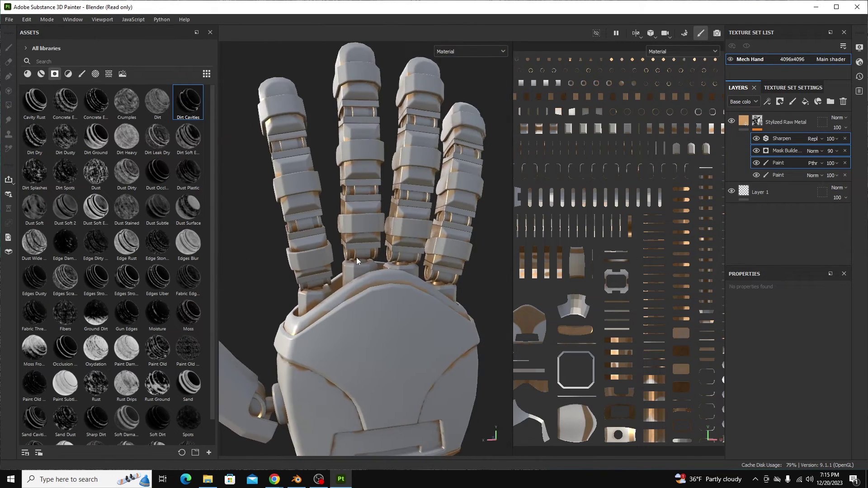
{"action": "scroll", "coordinate": [357, 260], "scroll_direction": "up", "scroll_amount": 3}
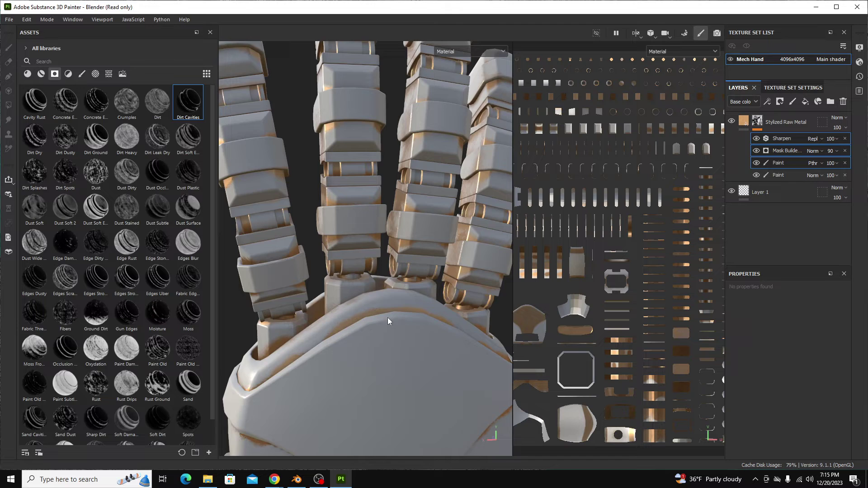
{"action": "left_click_drag", "start_coordinate": [387, 317], "coordinate": [391, 242], "text": "alt"}
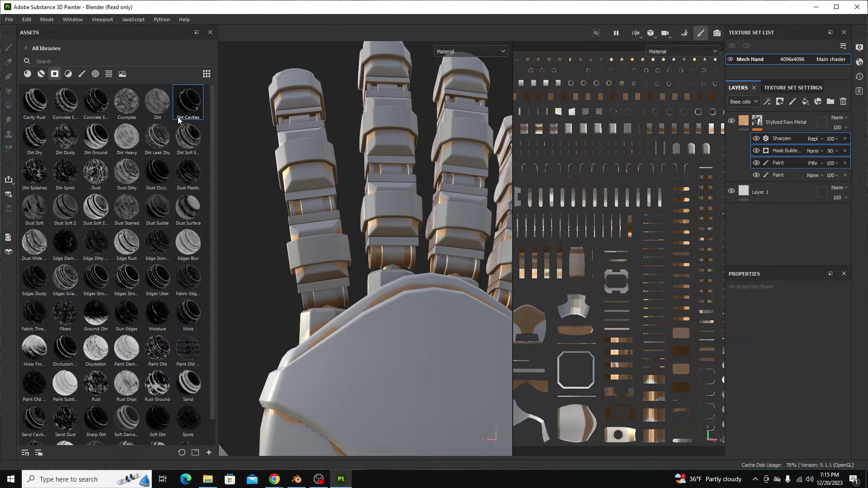
{"action": "left_click_drag", "start_coordinate": [334, 213], "coordinate": [311, 310], "text": "alt"}
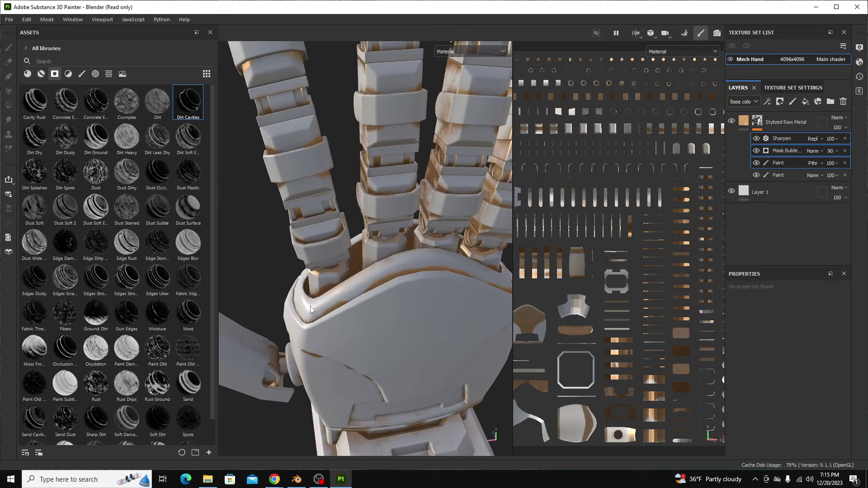
{"action": "middle_click_drag", "start_coordinate": [430, 288], "coordinate": [407, 278], "text": "alt"}
{"action": "scroll", "coordinate": [458, 218], "scroll_direction": "down", "scroll_amount": 3}
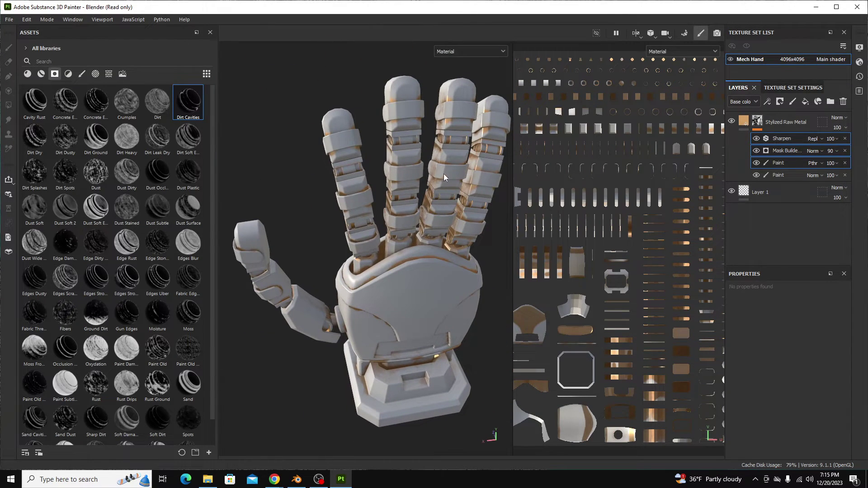
{"action": "scroll", "coordinate": [443, 174], "scroll_direction": "up", "scroll_amount": 3}
{"action": "left_click_drag", "start_coordinate": [377, 270], "coordinate": [429, 265], "text": "alt"}
{"action": "middle_click_drag", "start_coordinate": [429, 265], "coordinate": [349, 256], "text": "alt"}
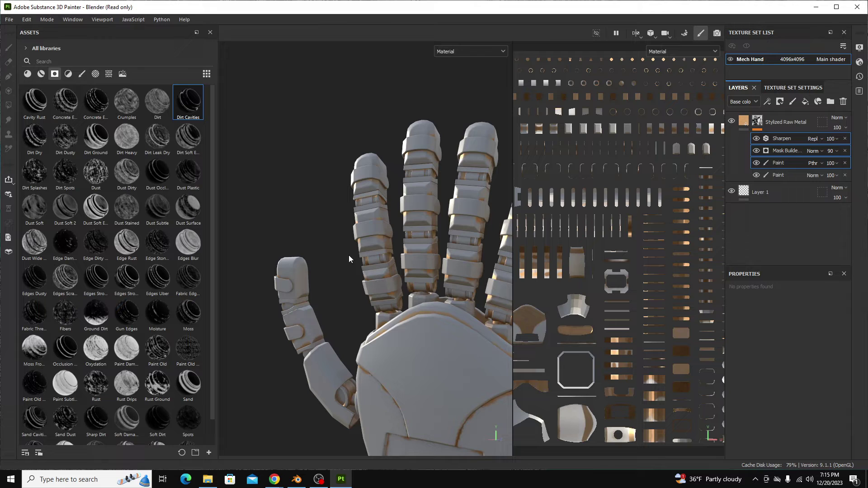
Undo the Dirt Cavities smart mask and the black mask on the Stylized Raw Metal layer.
{"action": "key", "text": "ctrl+z"}
{"action": "key", "text": "ctrl+z"}
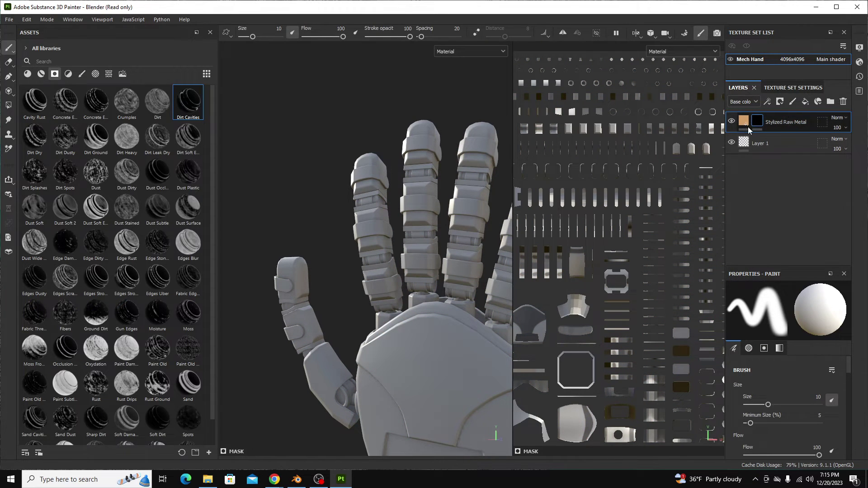
{"action": "key", "text": "ctrl+z"}
{"action": "scroll", "coordinate": [409, 390], "scroll_direction": "down", "scroll_amount": 3}
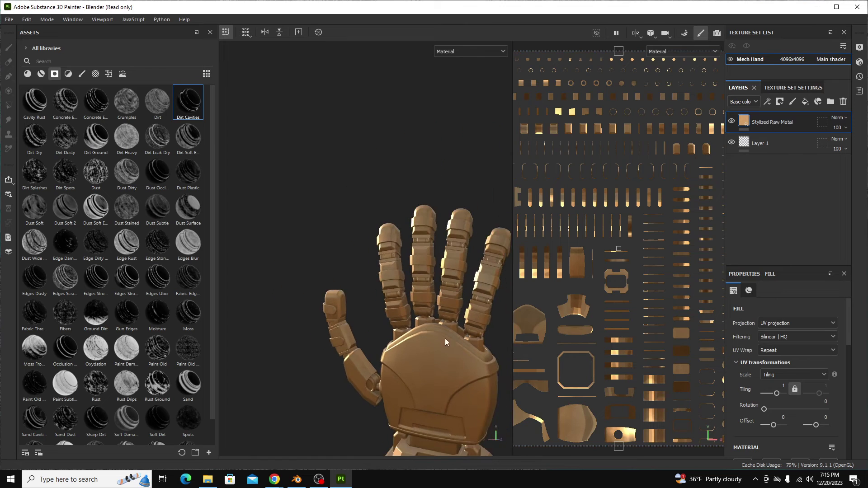
{"action": "middle_click_drag", "start_coordinate": [445, 338], "coordinate": [406, 277], "text": "alt"}
{"action": "left_click_drag", "start_coordinate": [402, 339], "coordinate": [397, 312], "text": "alt"}
{"action": "middle_click_drag", "start_coordinate": [396, 313], "coordinate": [426, 327], "text": "alt"}
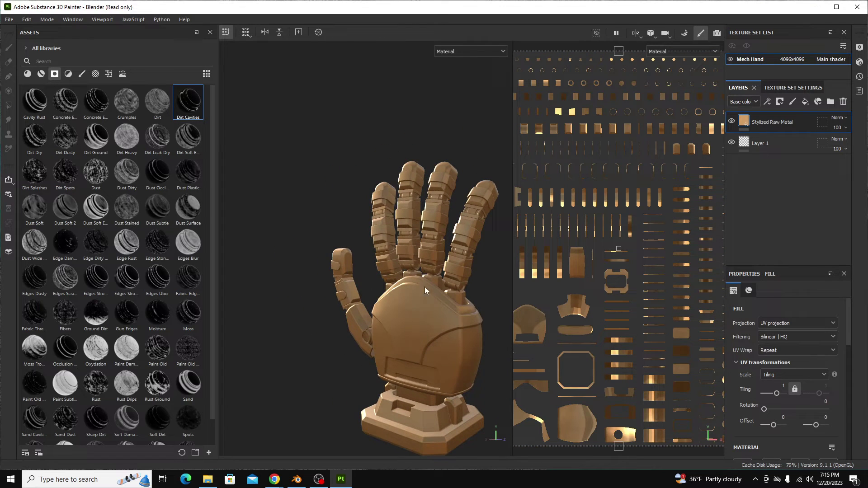
Add a fill layer above Stylized Raw Metal and set its base color to dark olive 3E3925.
{"action": "left_click", "coordinate": [805, 104]}
{"action": "scroll", "coordinate": [785, 400], "scroll_direction": "down", "scroll_amount": 3}
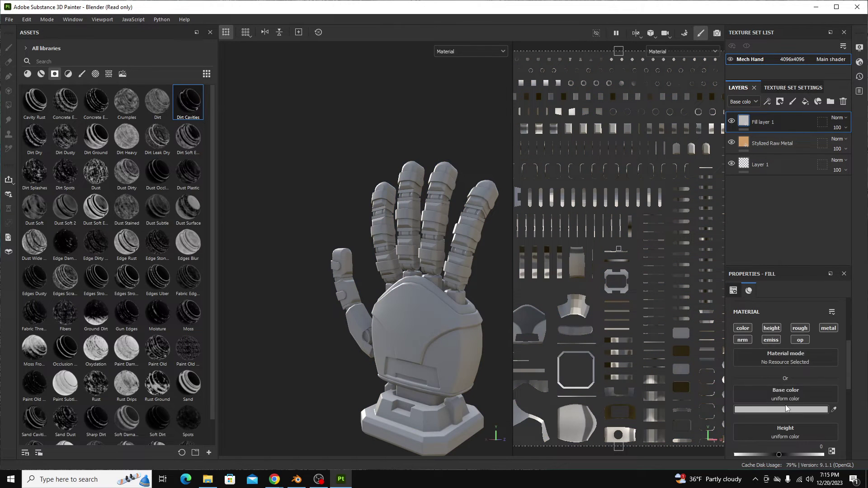
{"action": "left_click", "coordinate": [789, 410]}
{"action": "left_click_drag", "start_coordinate": [775, 361], "coordinate": [775, 408]}
{"action": "left_click_drag", "start_coordinate": [704, 393], "coordinate": [703, 401]}
{"action": "left_click", "coordinate": [706, 397]}
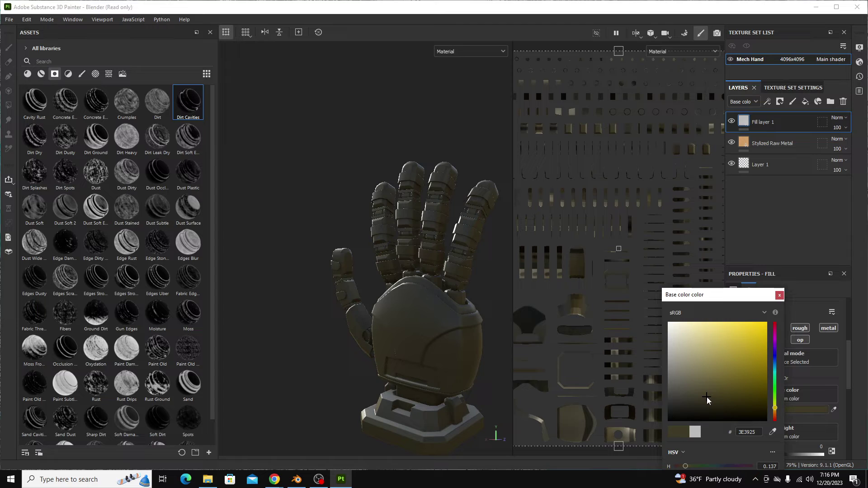
{"action": "right_click_drag", "start_coordinate": [578, 197], "coordinate": [839, 188], "text": "alt"}
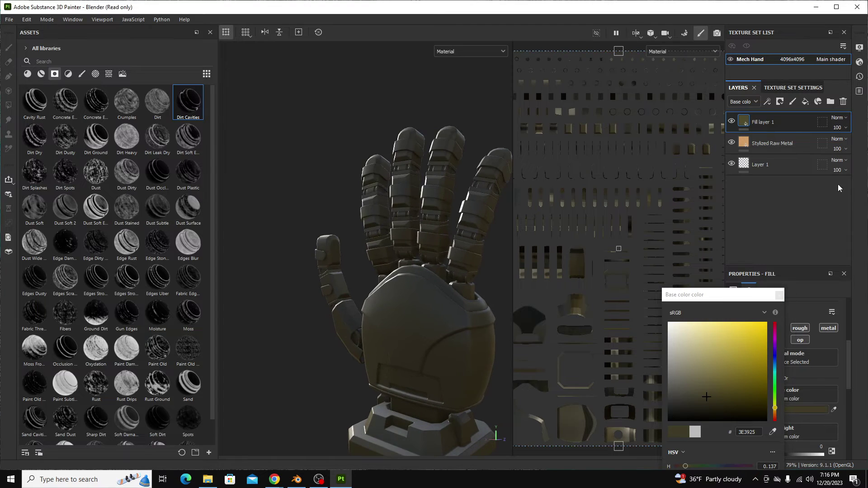
Add a black mask to the fill layer and apply the Dirt Cavities smart mask to it.
{"action": "left_click", "coordinate": [780, 101]}
{"action": "left_click", "coordinate": [780, 101]}
{"action": "left_click", "coordinate": [797, 125]}
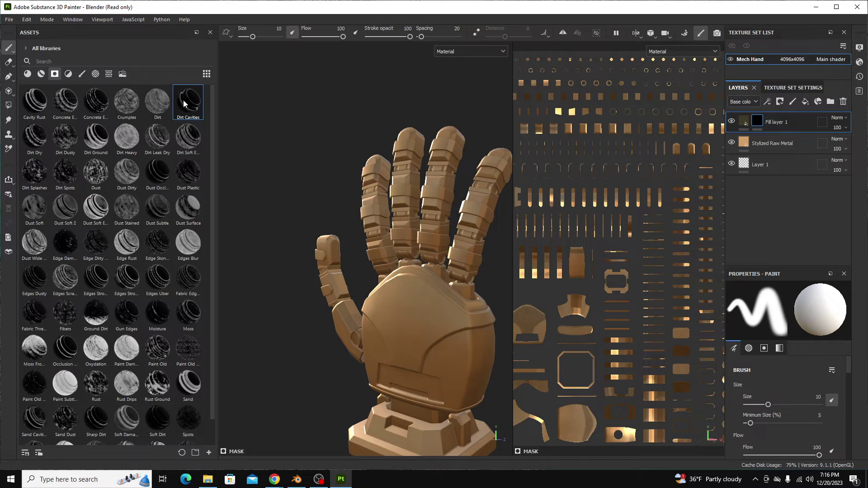
{"action": "left_click_drag", "start_coordinate": [184, 104], "coordinate": [760, 123]}
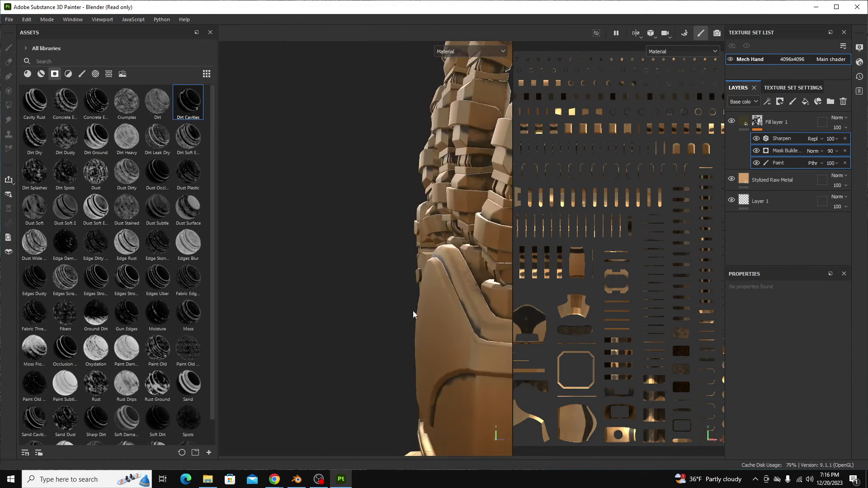
Examine from several angles how the dark fill sits in the cavities of the palm, fingers and base.
{"action": "left_click_drag", "start_coordinate": [442, 312], "coordinate": [410, 295], "text": "alt"}
{"action": "key", "text": "f"}
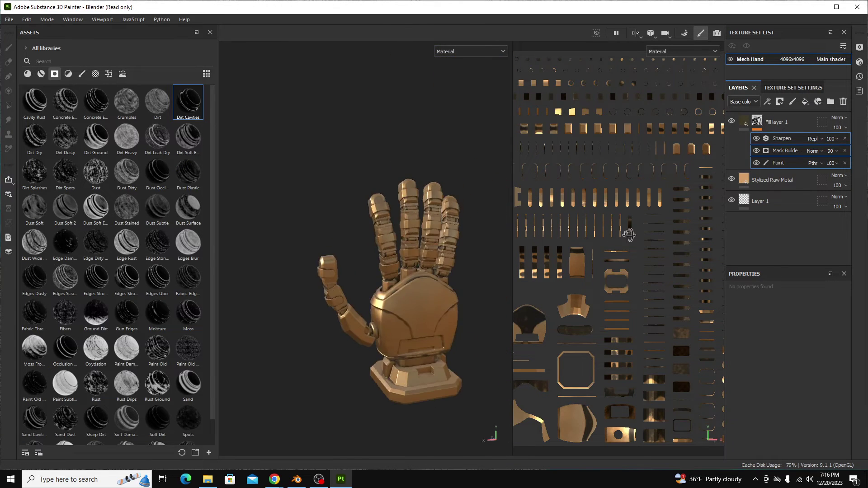
{"action": "scroll", "coordinate": [405, 289], "scroll_direction": "up", "scroll_amount": 3}
{"action": "mouse_move", "coordinate": [375, 317]}
{"action": "left_mouse_down", "text": "alt"}
{"action": "mouse_move", "coordinate": [365, 240]}
{"action": "mouse_move", "coordinate": [390, 311]}
{"action": "mouse_move", "coordinate": [443, 327]}
{"action": "mouse_move", "coordinate": [401, 345]}
{"action": "mouse_move", "coordinate": [360, 324]}
{"action": "left_mouse_up", "text": "alt"}
{"action": "middle_click_drag", "start_coordinate": [359, 324], "coordinate": [426, 298], "text": "alt"}
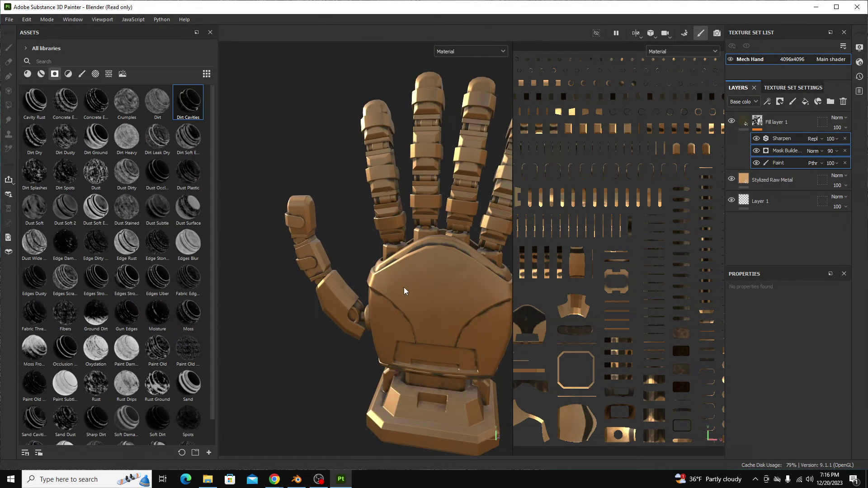
{"action": "scroll", "coordinate": [404, 291], "scroll_direction": "down", "scroll_amount": 4}
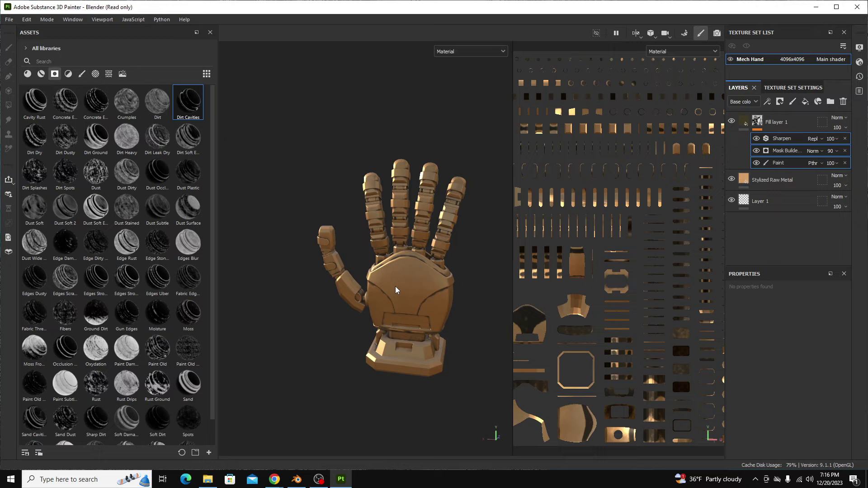
{"action": "scroll", "coordinate": [393, 272], "scroll_direction": "up", "scroll_amount": 3}
{"action": "scroll", "coordinate": [389, 285], "scroll_direction": "down", "scroll_amount": 3}
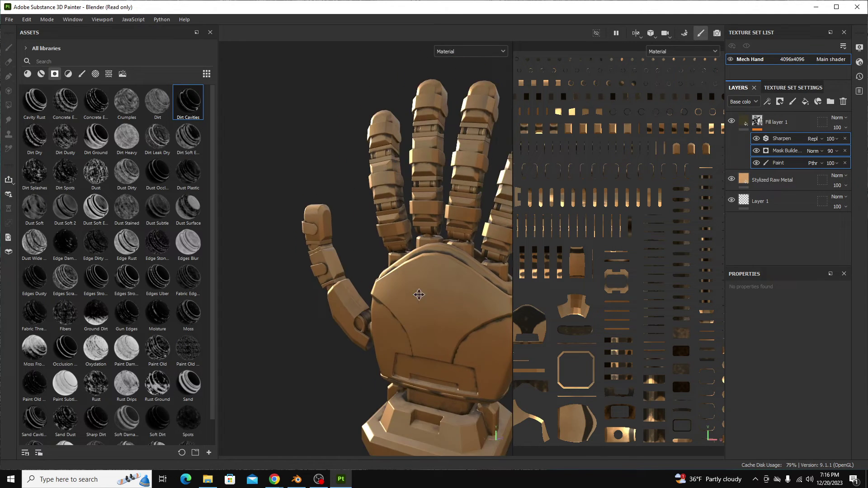
Delete the masked fill layer and the Stylized Raw Metal layer.
{"action": "left_click", "coordinate": [791, 132]}
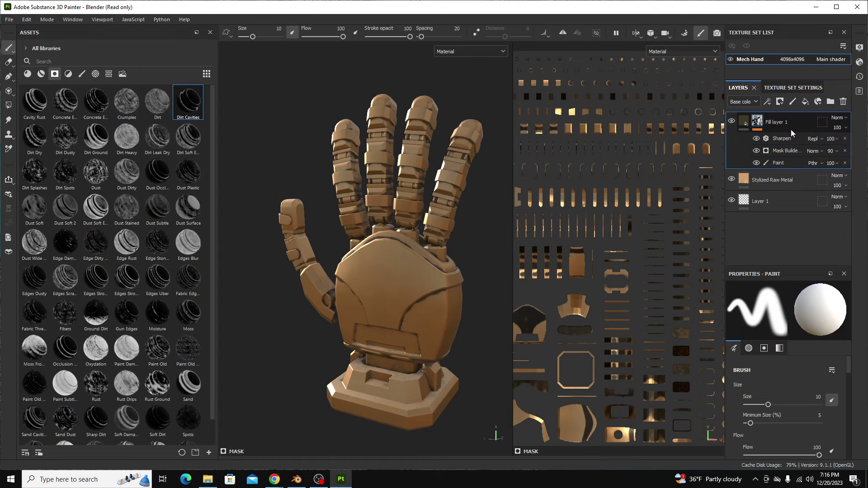
{"action": "key", "text": "Delete"}
{"action": "key", "text": "Delete"}
Search the library's materials for "metal" and apply Stylized Raw Metal to the whole hand.
{"action": "left_click", "coordinate": [27, 73]}
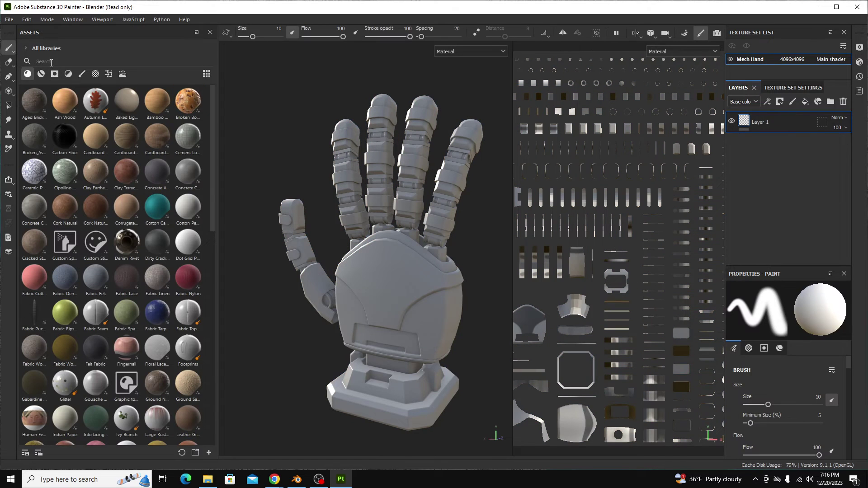
{"action": "left_click", "coordinate": [53, 61]}
{"action": "type", "text": "metal"}
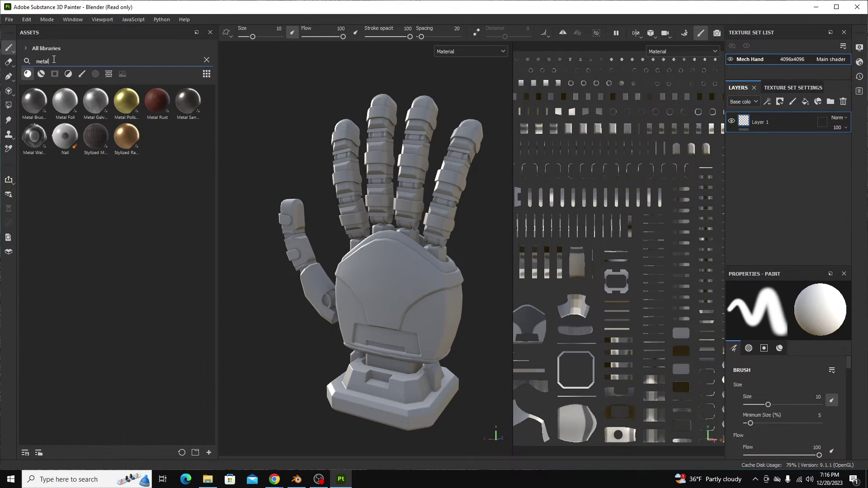
{"action": "left_click_drag", "start_coordinate": [127, 136], "coordinate": [227, 191]}
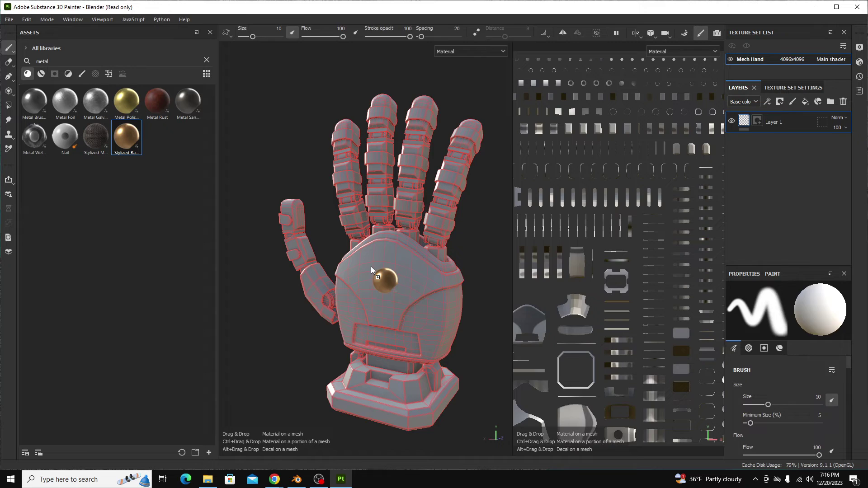
{"action": "left_click_drag", "start_coordinate": [372, 268], "coordinate": [372, 268]}
Add a color selection mask to Stylized Raw Metal and pick the palm's cyan ID color (57, 183, 213).
{"action": "left_click", "coordinate": [780, 101]}
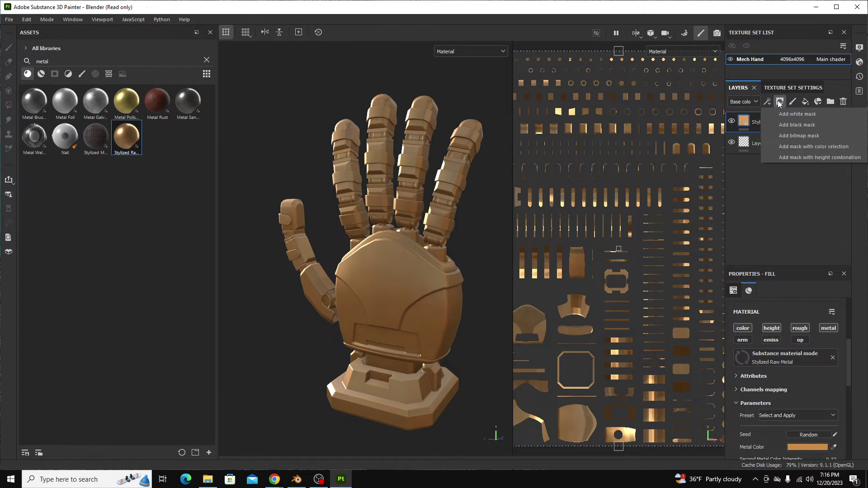
{"action": "left_click", "coordinate": [806, 148]}
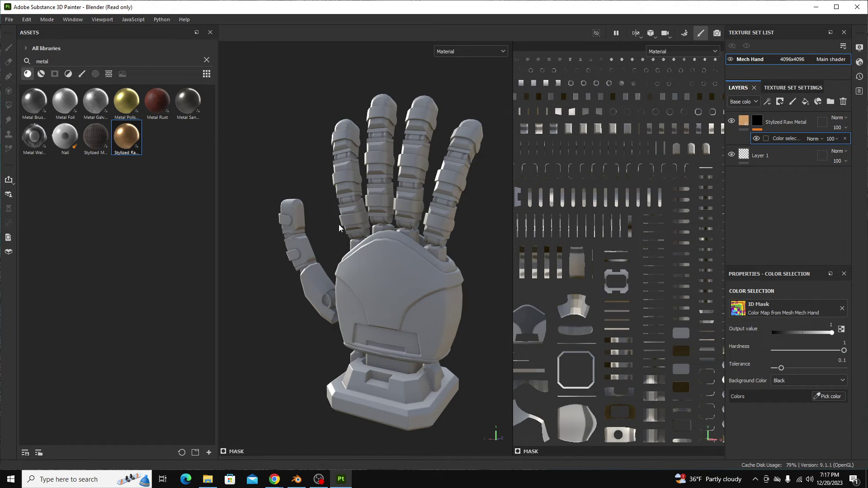
{"action": "left_click_drag", "start_coordinate": [392, 276], "coordinate": [382, 292], "text": "alt"}
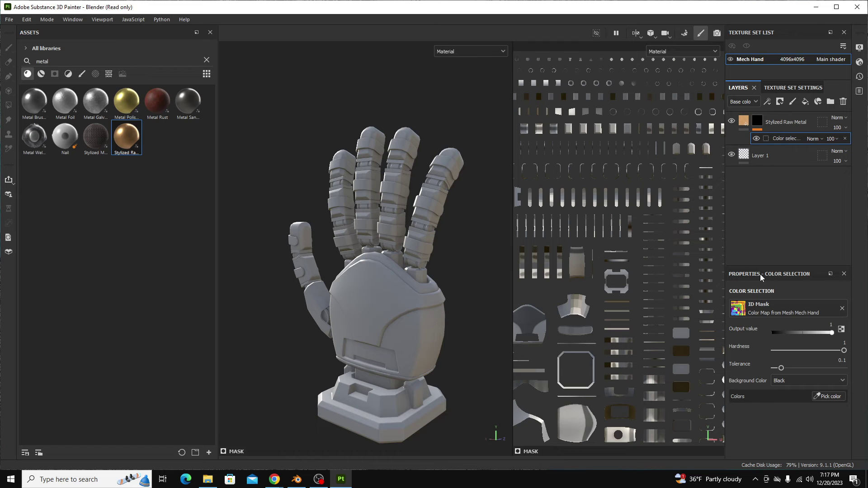
{"action": "left_click", "coordinate": [829, 396]}
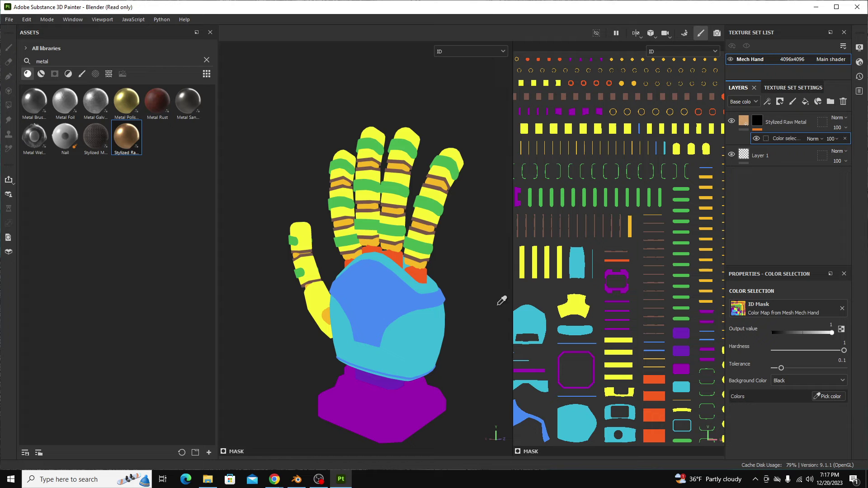
{"action": "left_click", "coordinate": [412, 324]}
{"action": "left_click_drag", "start_coordinate": [413, 324], "coordinate": [449, 321], "text": "alt"}
{"action": "scroll", "coordinate": [449, 321], "scroll_direction": "up", "scroll_amount": 3}
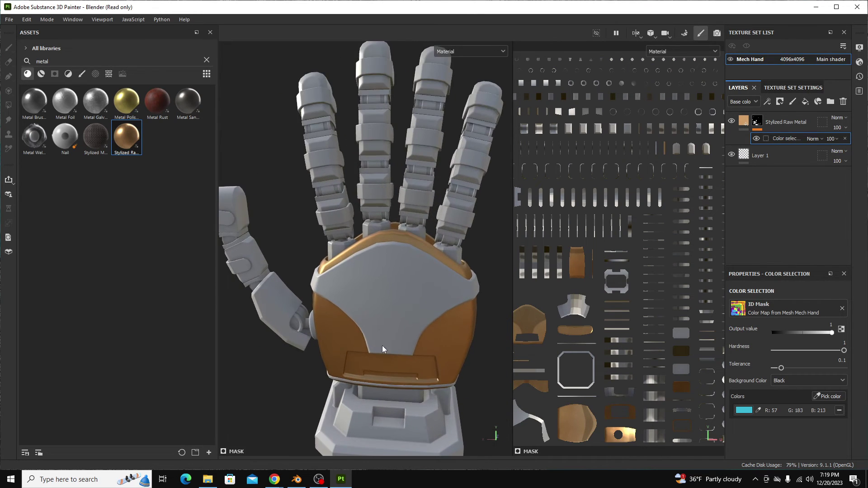
{"action": "left_click_drag", "start_coordinate": [383, 349], "coordinate": [393, 322], "text": "alt"}
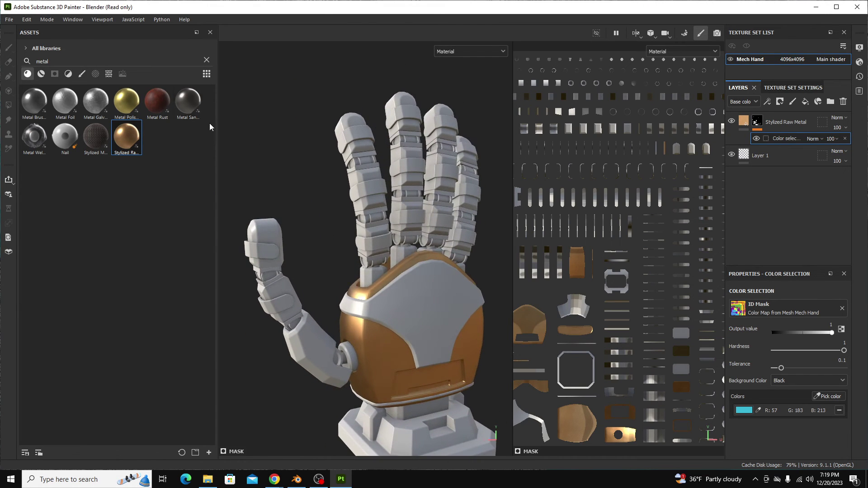
Apply the Metal Rust material to the hand and add a color selection mask to its layer.
{"action": "left_click_drag", "start_coordinate": [157, 100], "coordinate": [378, 234]}
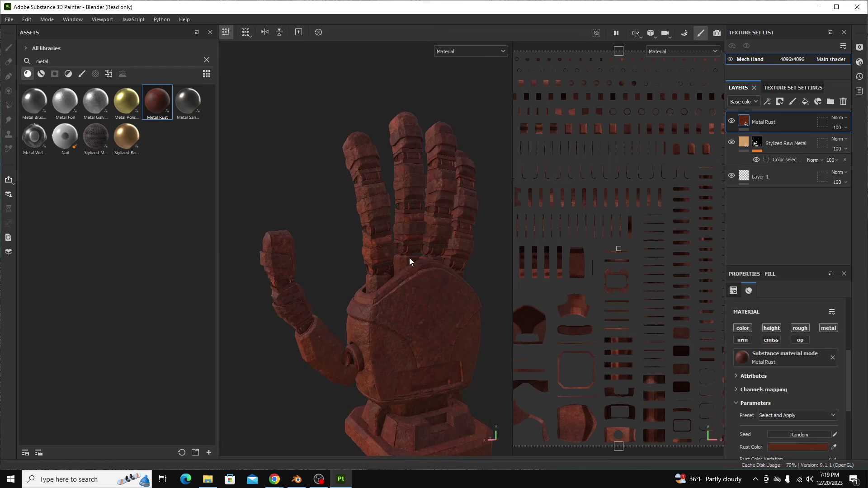
{"action": "left_click_drag", "start_coordinate": [408, 261], "coordinate": [376, 295], "text": "alt"}
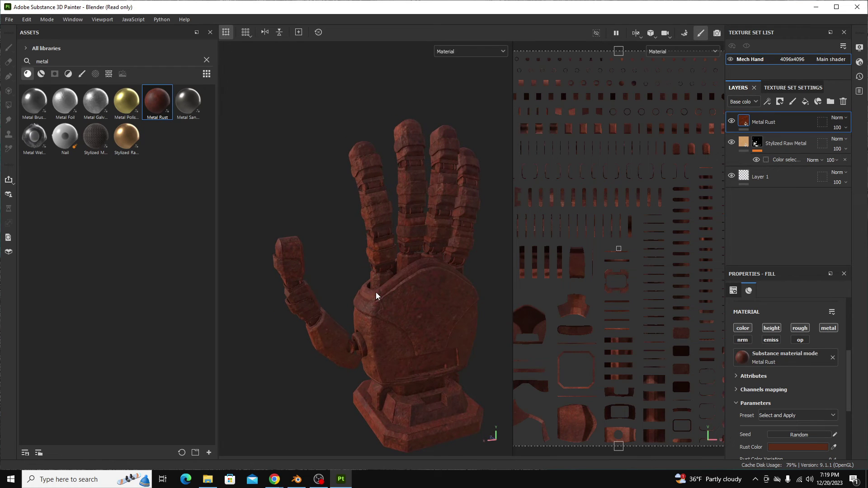
{"action": "left_click", "coordinate": [780, 102]}
{"action": "left_click", "coordinate": [829, 147]}
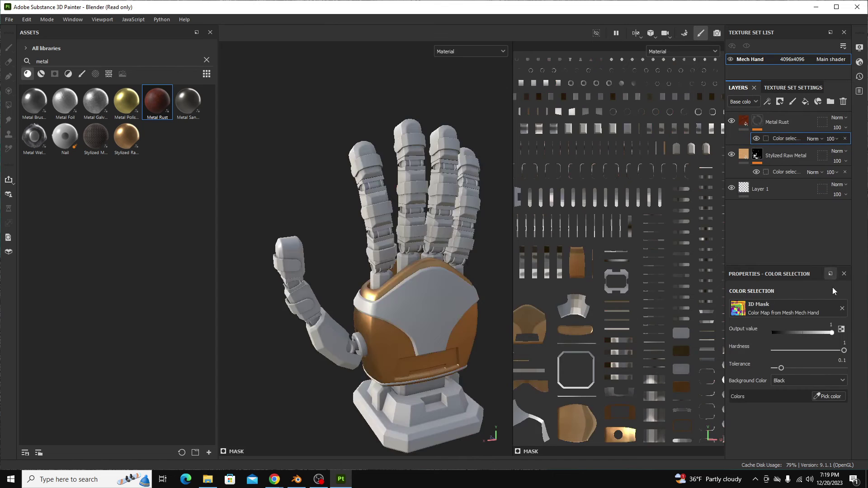
Limit Metal Rust to the finger segments by picking their yellow ID color (247, 242, 53).
{"action": "left_click", "coordinate": [831, 397]}
{"action": "left_click", "coordinate": [376, 218]}
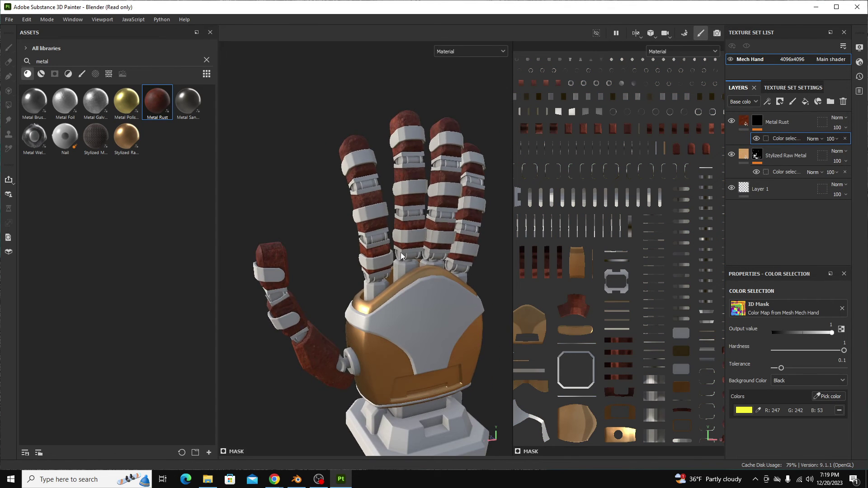
{"action": "left_click_drag", "start_coordinate": [342, 271], "coordinate": [312, 271], "text": "alt"}
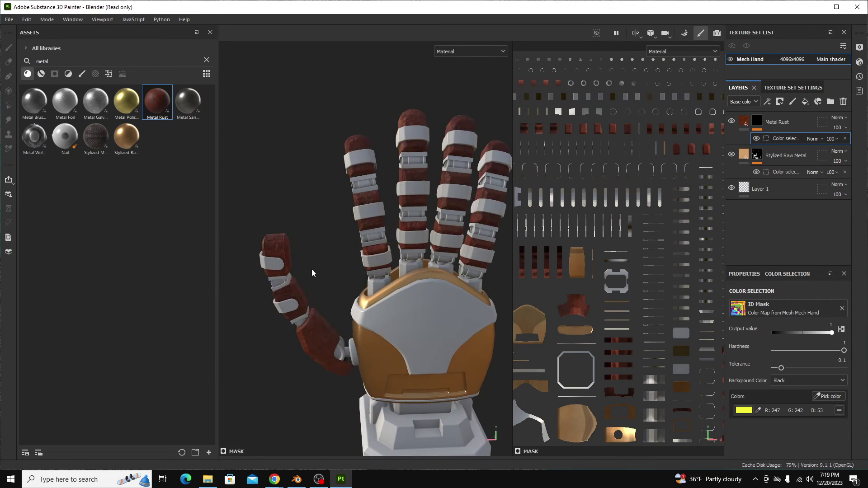
{"action": "middle_click_drag", "start_coordinate": [414, 231], "coordinate": [415, 241], "text": "alt"}
{"action": "left_click_drag", "start_coordinate": [414, 240], "coordinate": [425, 234], "text": "alt"}
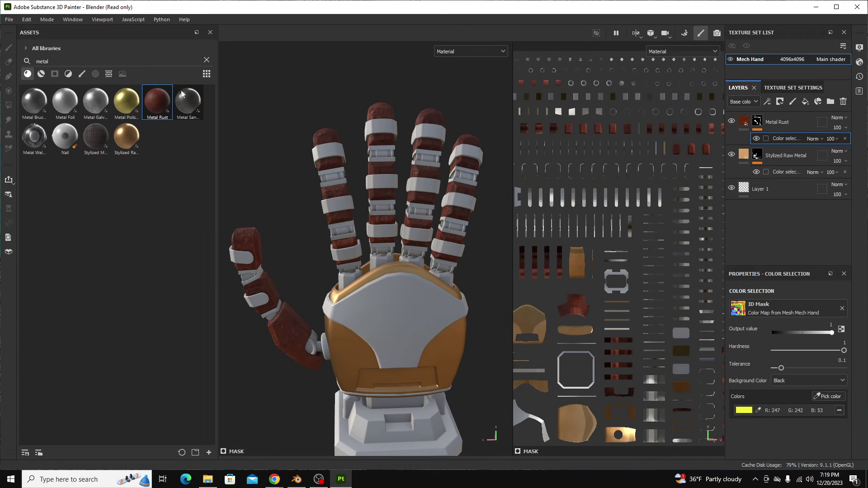
Apply the Metal Sandblasted material to the hand and add a color selection mask to its layer.
{"action": "left_click_drag", "start_coordinate": [184, 103], "coordinate": [351, 219]}
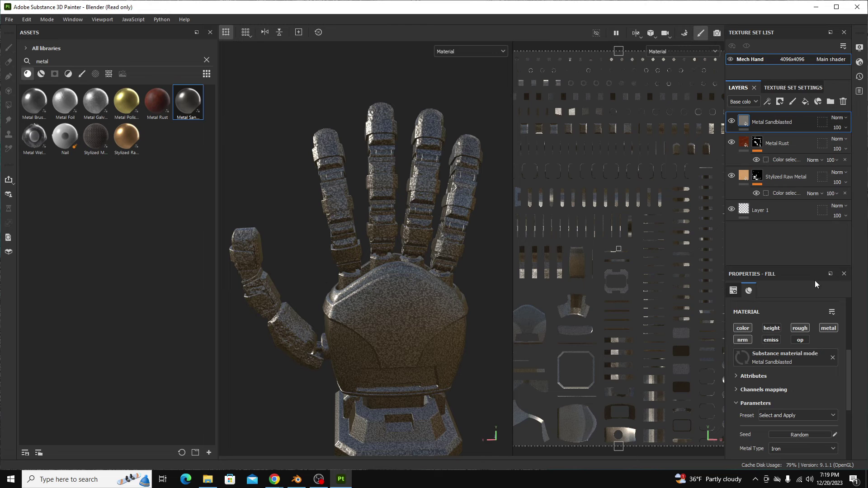
{"action": "left_click", "coordinate": [779, 104]}
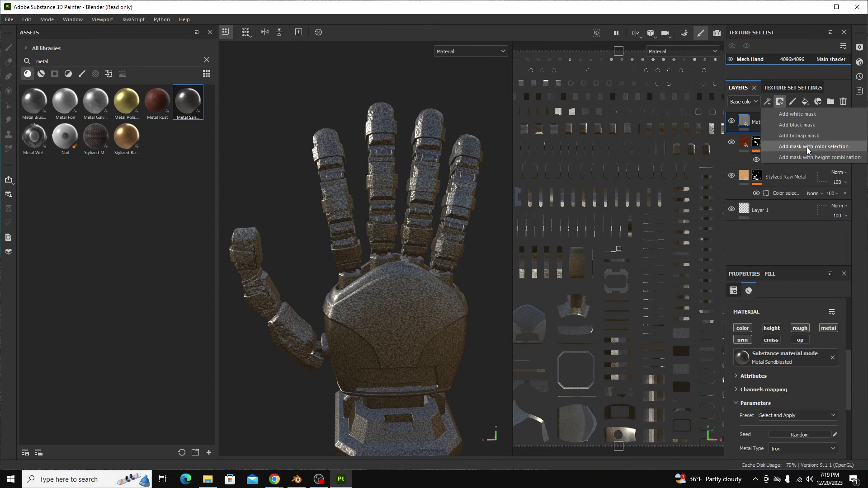
{"action": "left_click", "coordinate": [808, 150]}
Limit Metal Sandblasted to the bands around the fingers by picking their green ID color (71, 177, 81).
{"action": "left_click", "coordinate": [443, 186]}
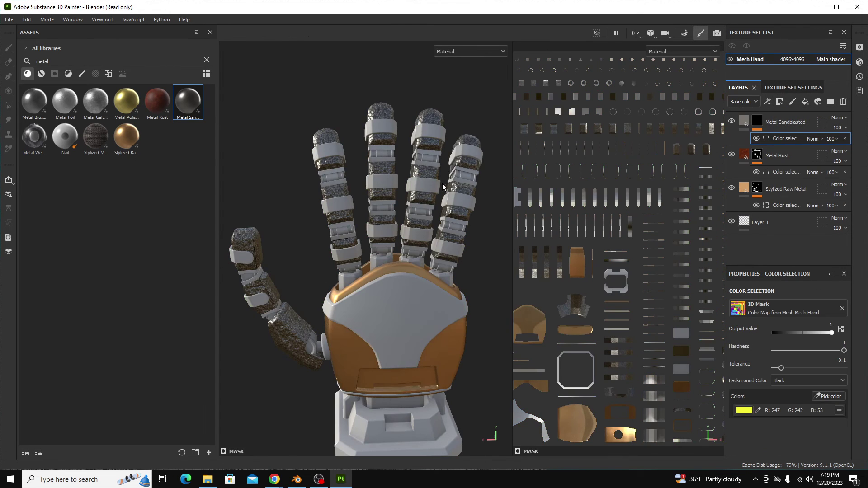
{"action": "key", "text": "ctrl+z"}
{"action": "left_click", "coordinate": [827, 396]}
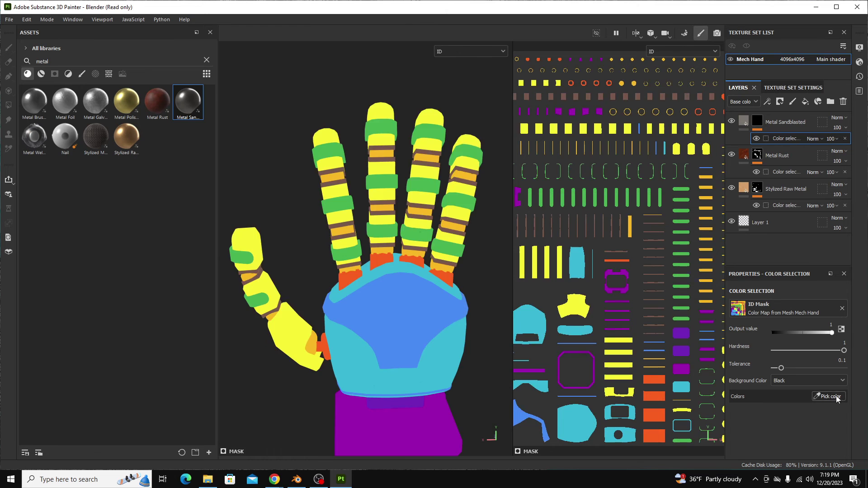
{"action": "left_click", "coordinate": [463, 234]}
{"action": "left_click_drag", "start_coordinate": [459, 234], "coordinate": [306, 229], "text": "alt"}
{"action": "right_click_drag", "start_coordinate": [402, 228], "coordinate": [407, 345], "text": "alt"}
{"action": "left_click_drag", "start_coordinate": [408, 344], "coordinate": [308, 335], "text": "alt"}
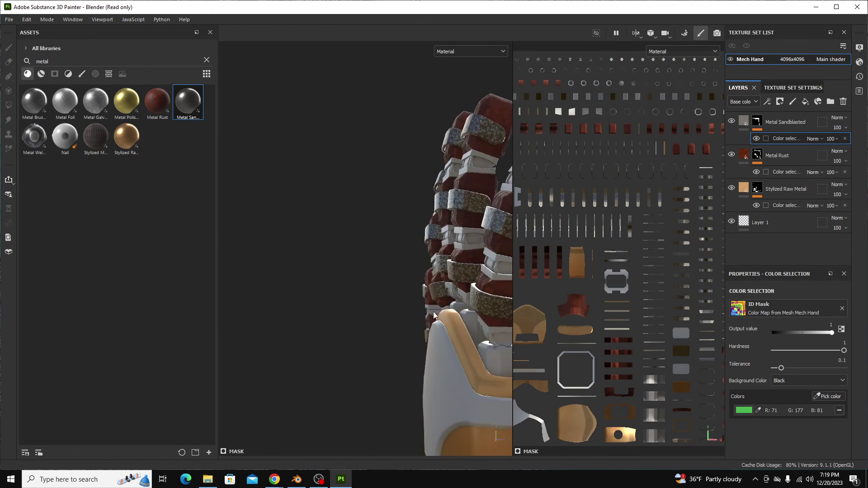
{"action": "middle_click_drag", "start_coordinate": [404, 307], "coordinate": [330, 293], "text": "alt"}
{"action": "scroll", "coordinate": [375, 240], "scroll_direction": "up", "scroll_amount": 2}
{"action": "scroll", "coordinate": [375, 235], "scroll_direction": "down", "scroll_amount": 2}
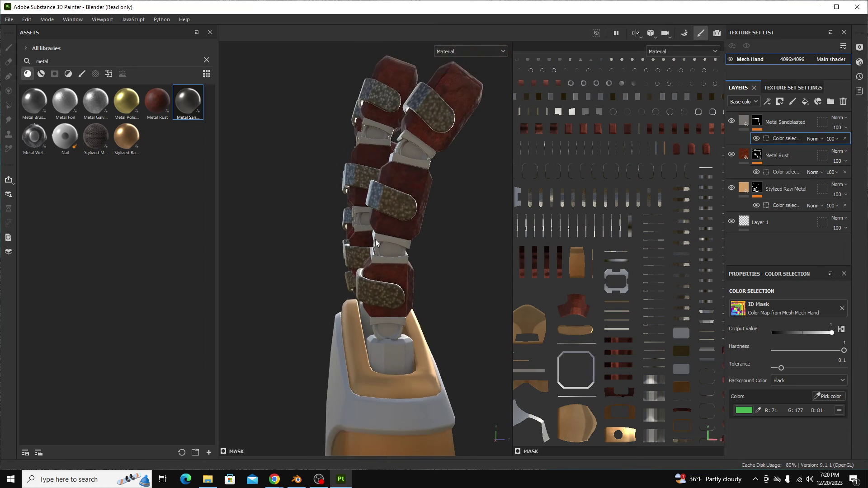
{"action": "mouse_move", "coordinate": [375, 235]}
{"action": "left_mouse_down", "text": "alt"}
{"action": "mouse_move", "coordinate": [316, 277]}
{"action": "mouse_move", "coordinate": [407, 276]}
{"action": "left_mouse_up", "text": "alt"}
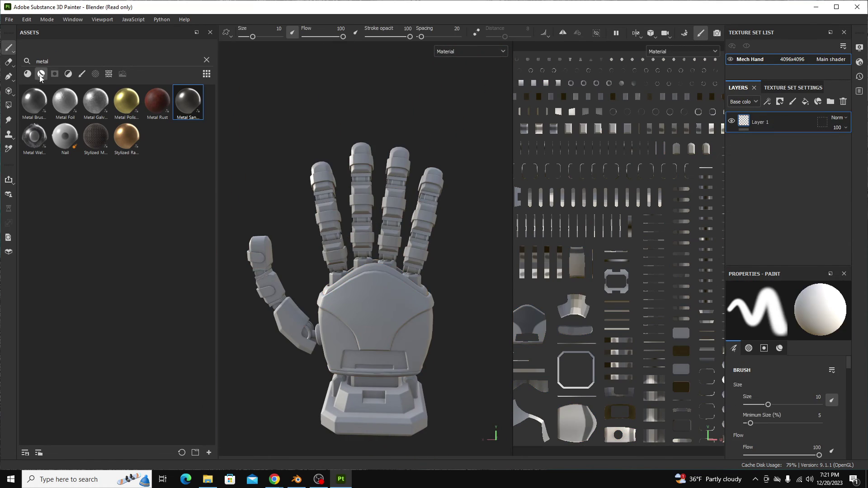
List the metal smart materials and apply Copper Red Bleached to the hand.
{"action": "left_click", "coordinate": [41, 74]}
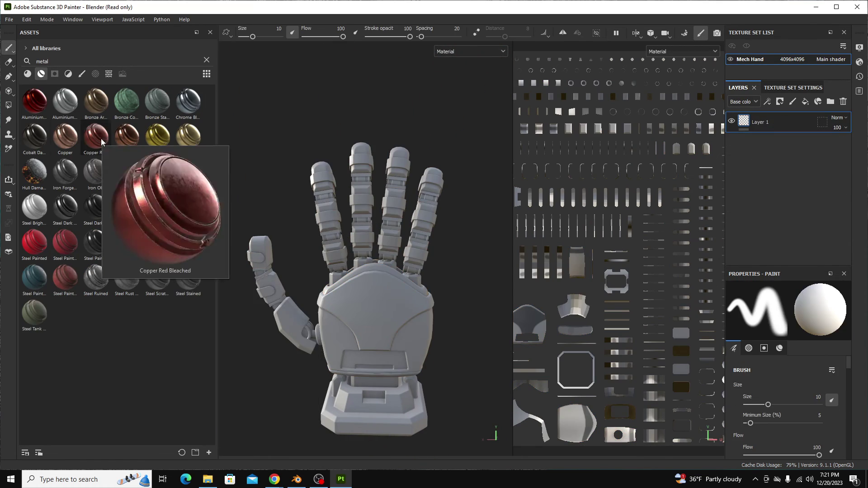
{"action": "left_click_drag", "start_coordinate": [96, 135], "coordinate": [375, 343]}
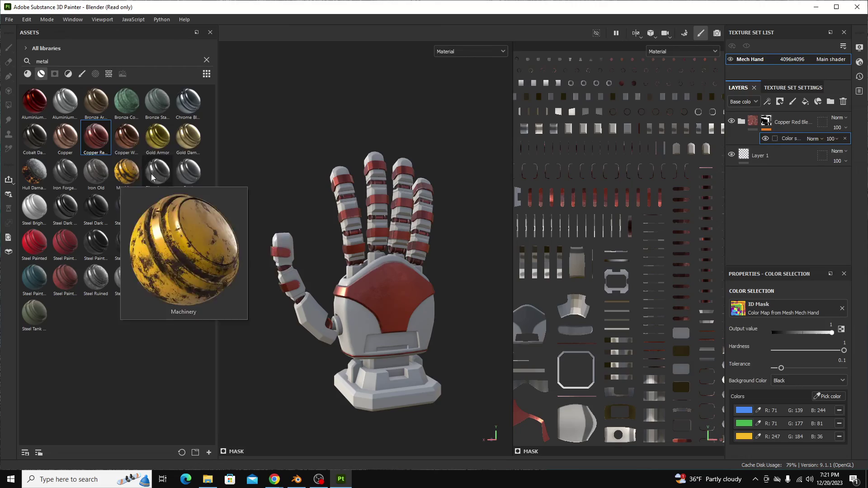
Try the Machinery smart material above the Copper Red Bleached layer and pick an ID color on the hand for its mask.
{"action": "left_click_drag", "start_coordinate": [127, 172], "coordinate": [787, 122]}
{"action": "left_click", "coordinate": [827, 396]}
{"action": "left_click", "coordinate": [358, 295]}
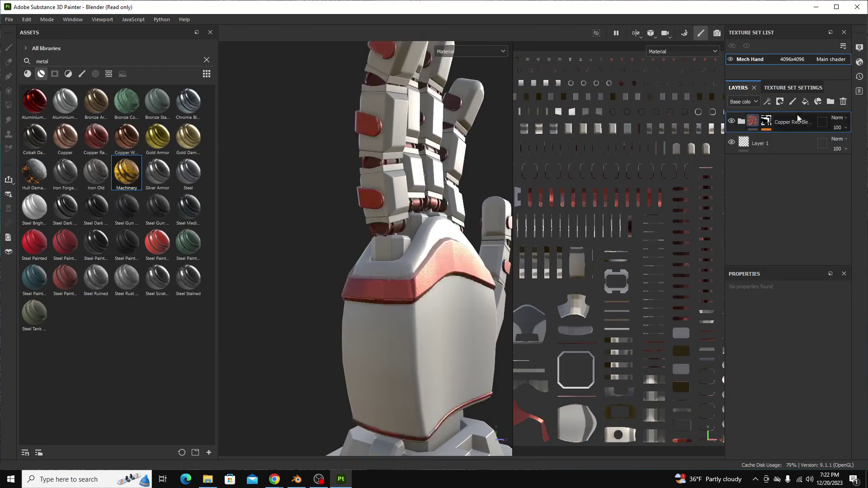
{"action": "left_click_drag", "start_coordinate": [384, 239], "coordinate": [472, 239], "text": "alt"}
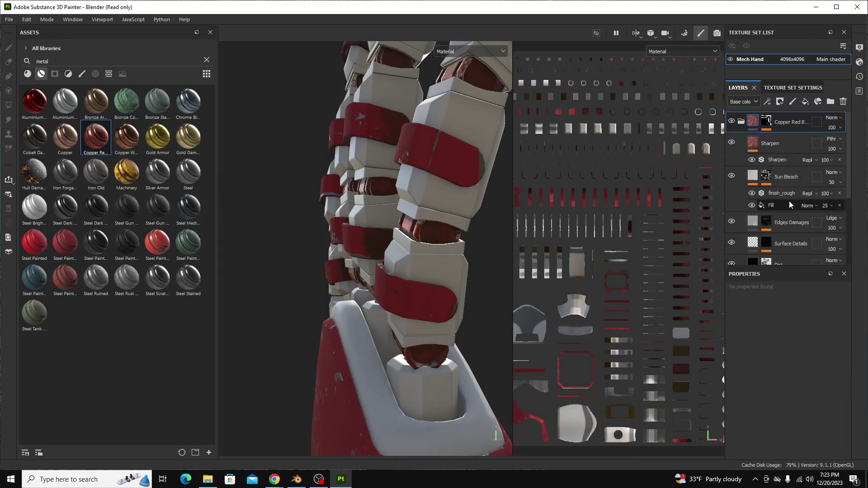
Recolor Copper Red Bleached's Base Metal layer light yellow and the upper Steel Painted material's Paint layer golden yellow (CDA01F).
{"action": "left_click", "coordinate": [727, 327]}
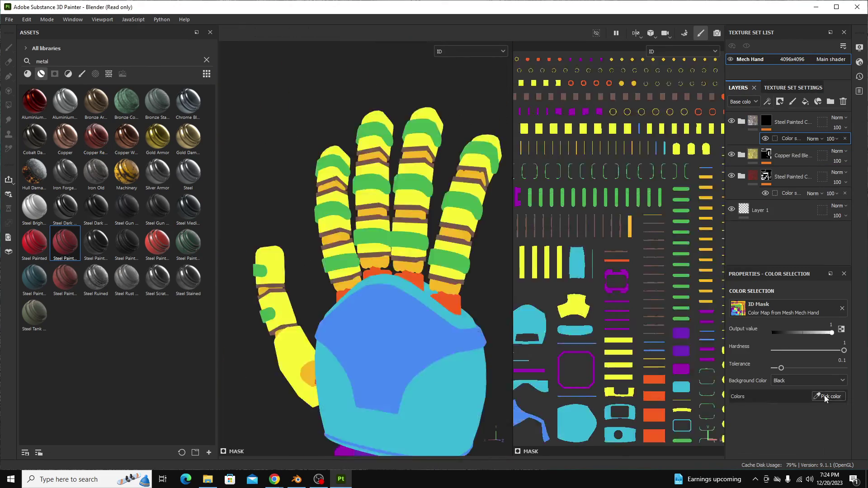
{"action": "left_click", "coordinate": [615, 296]}
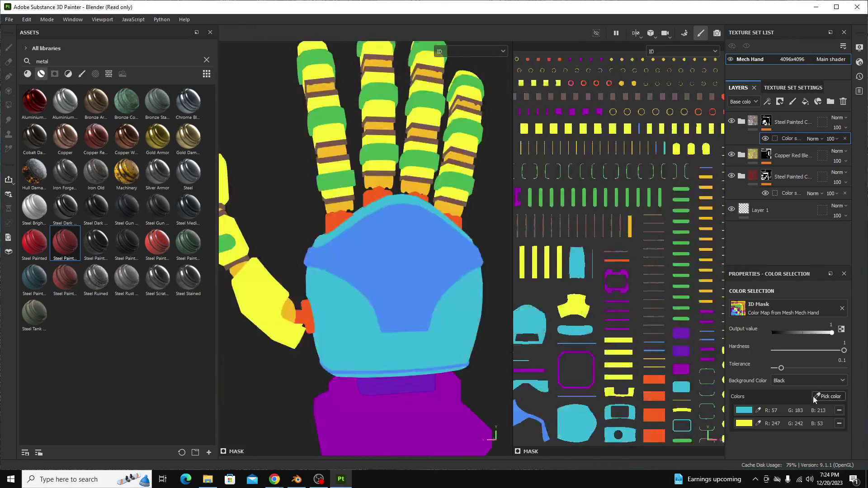
{"action": "left_click", "coordinate": [756, 326]}
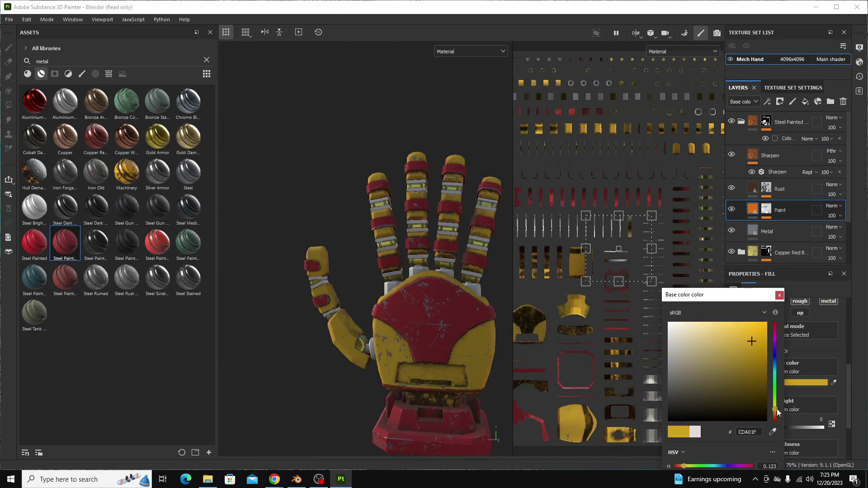